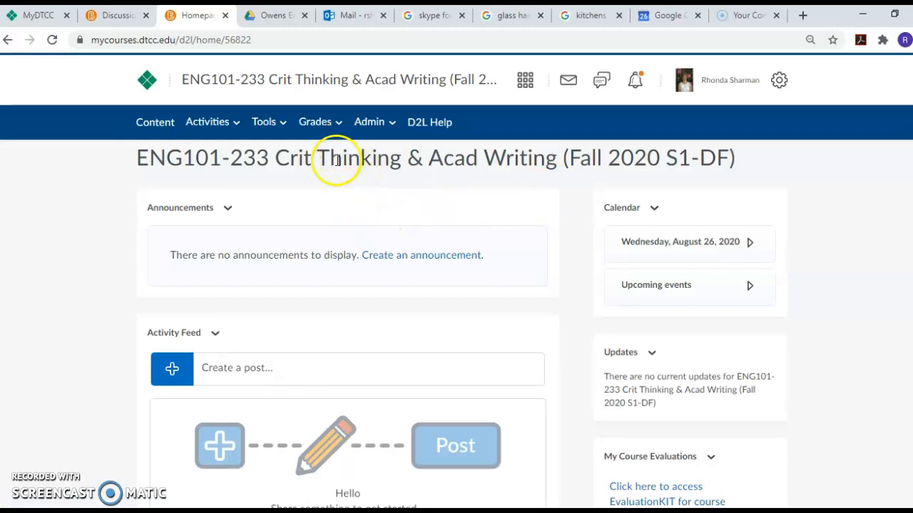
Open the assessment settings of the Visual Unit 1 Presentation topic in the course discussions.
click(235, 130)
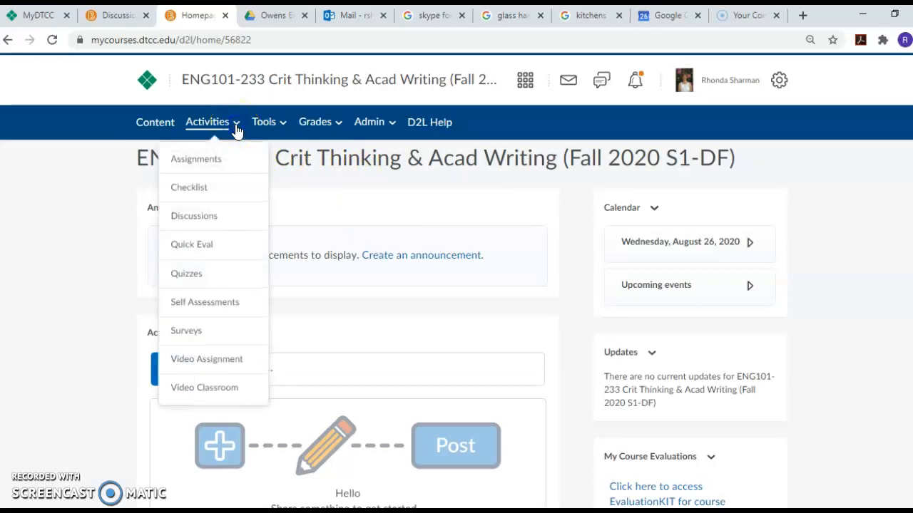
click(216, 216)
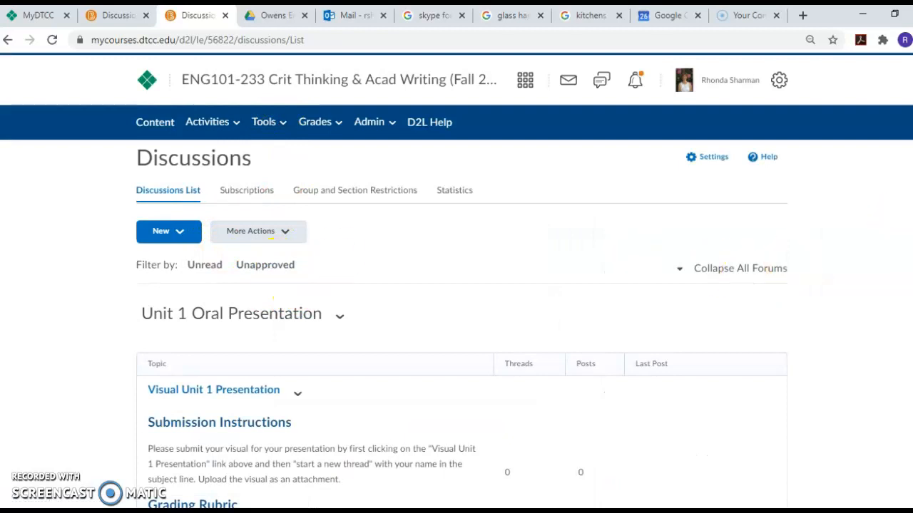
scroll(494, 254, down, 2)
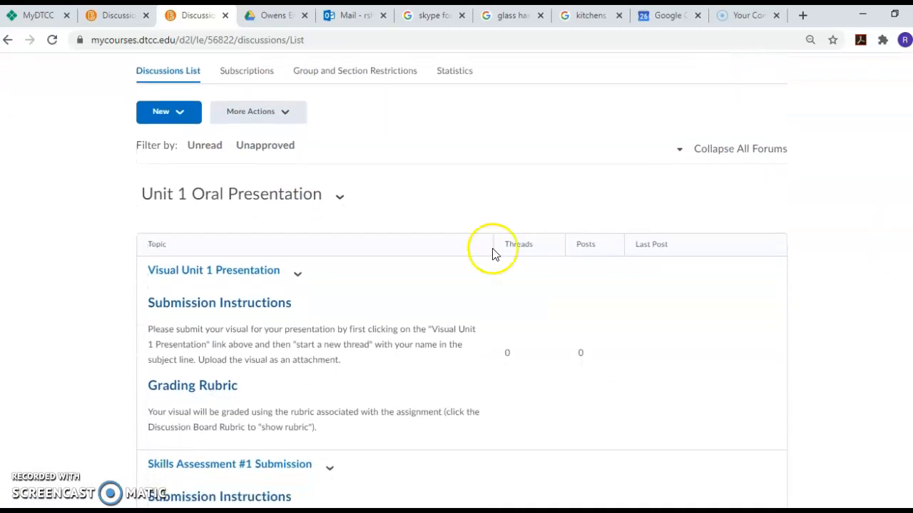
click(297, 276)
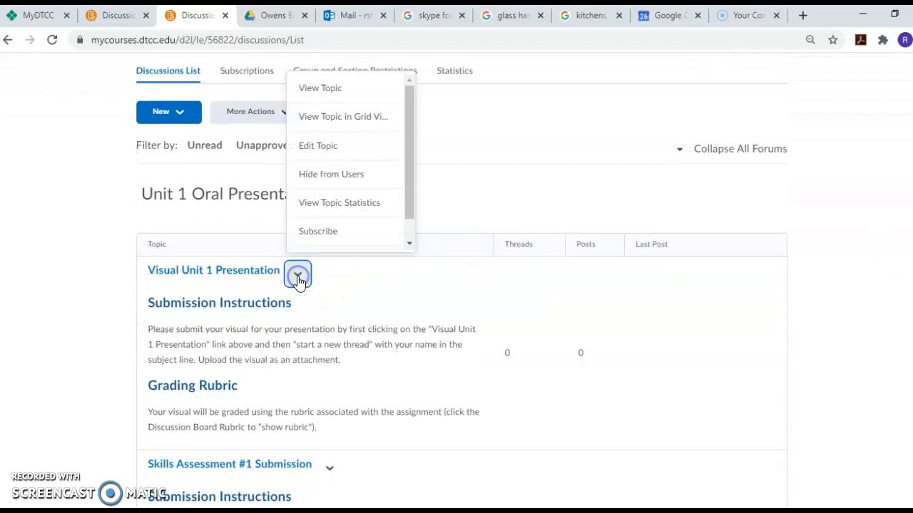
click(330, 147)
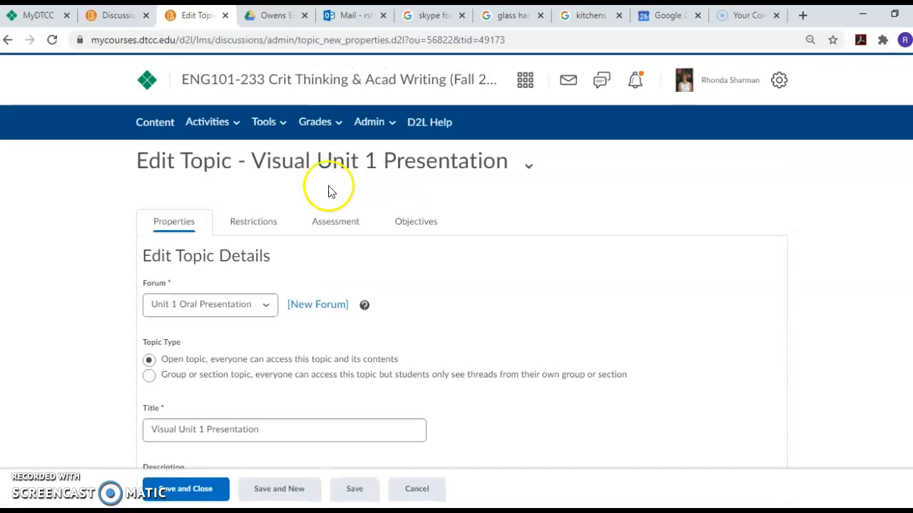
click(331, 223)
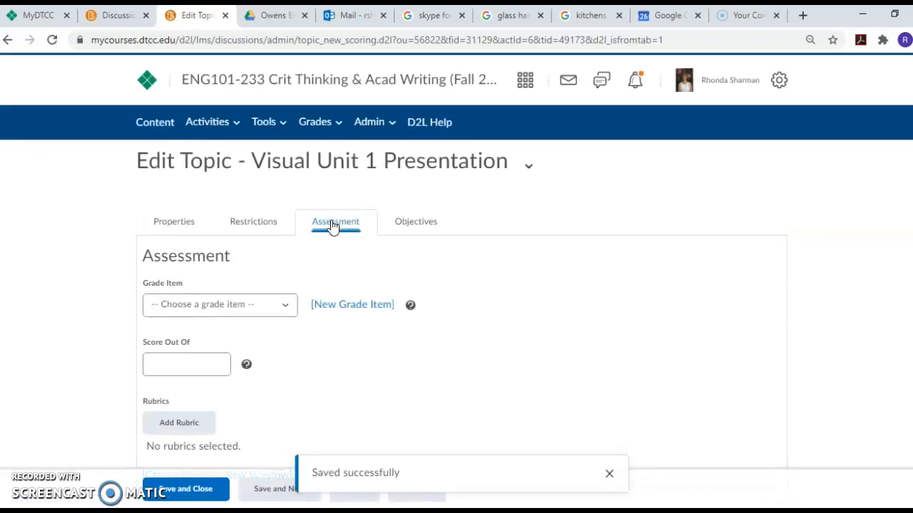
Link the discussion topic to the Oral Presentation with Visual grade item, fill in its maximum score, and save and close it.
click(286, 304)
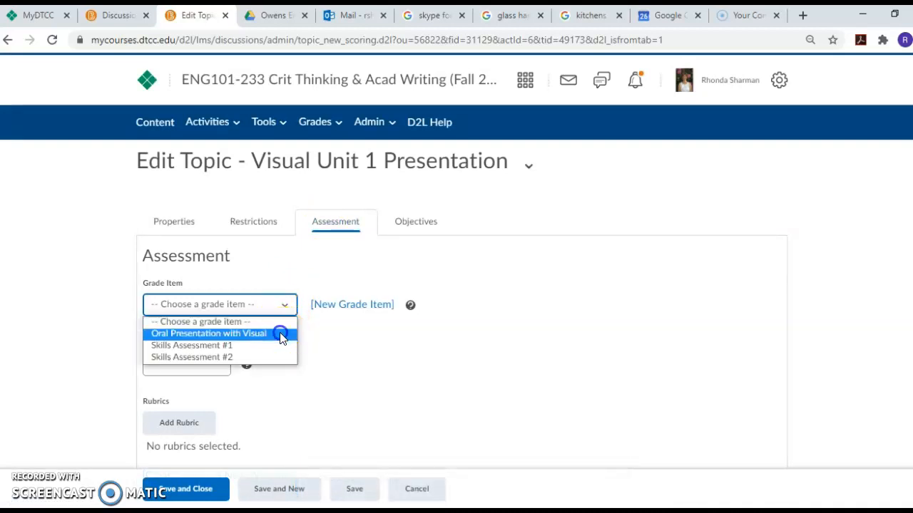
click(280, 335)
click(205, 372)
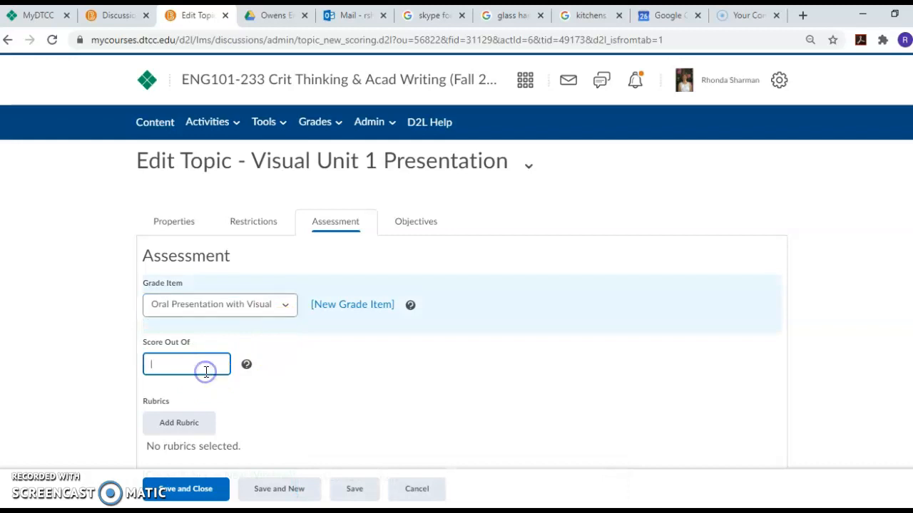
click(189, 489)
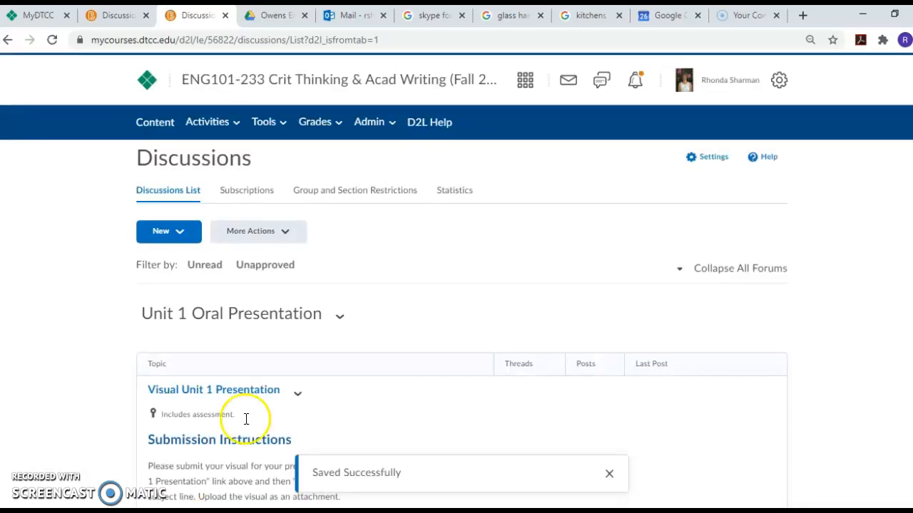
Open the Personal Essay Submission assignment for editing from the course's assignments list.
scroll(457, 285, down, 6)
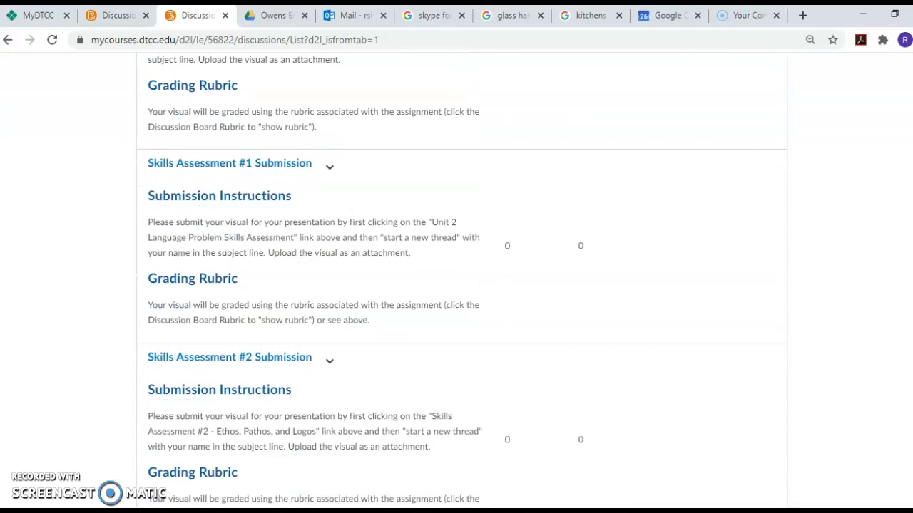
scroll(457, 285, up, 7)
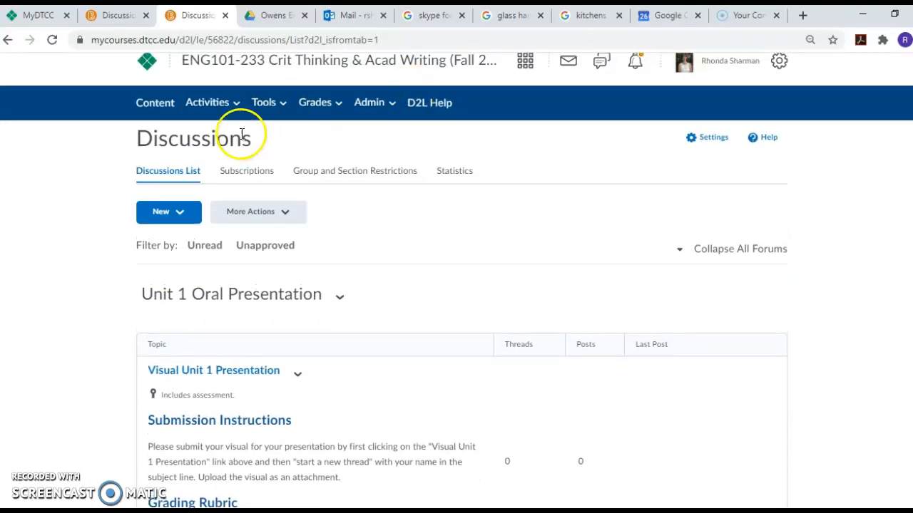
click(237, 104)
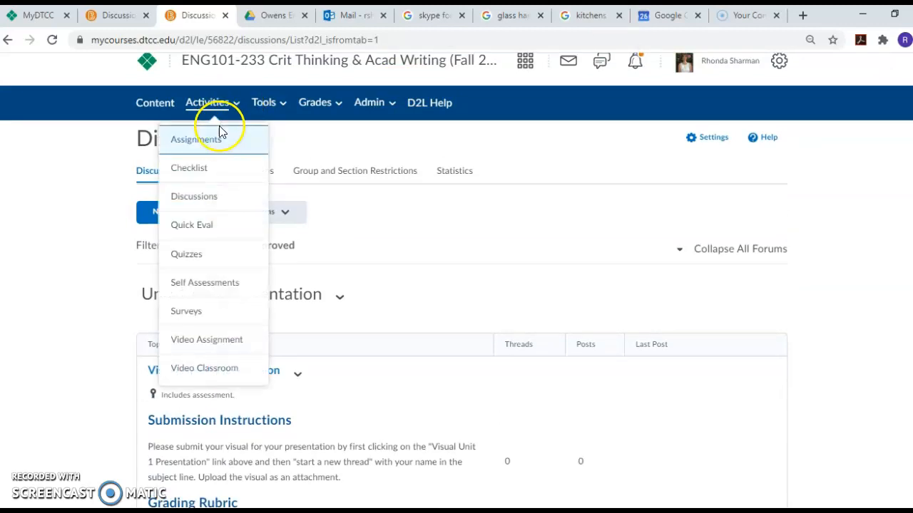
click(215, 139)
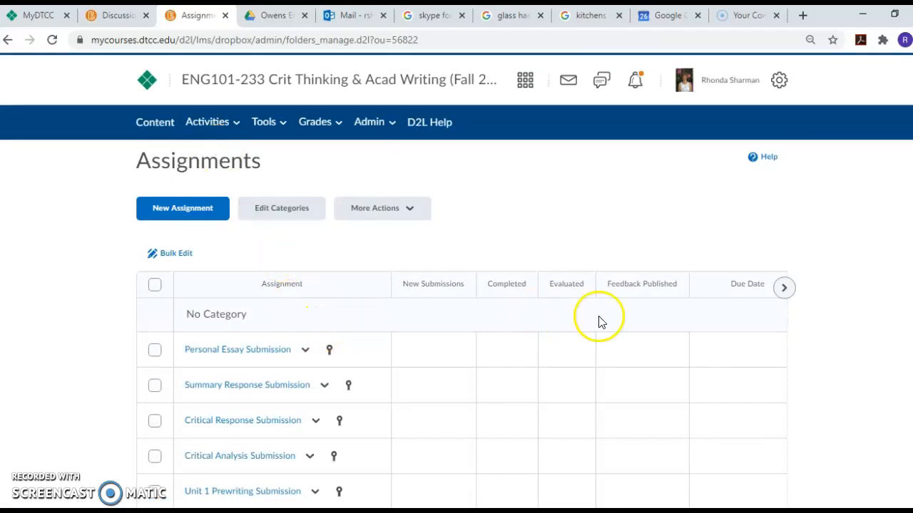
scroll(456, 285, down, 1)
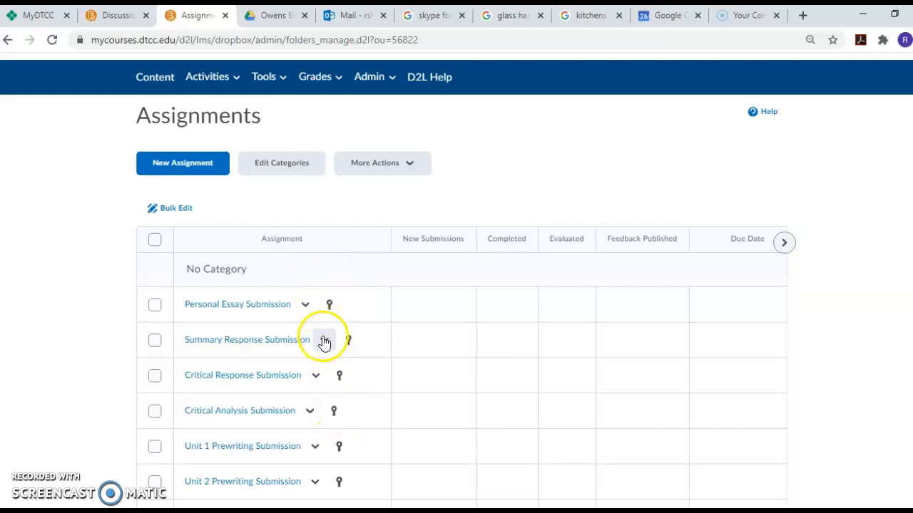
click(308, 305)
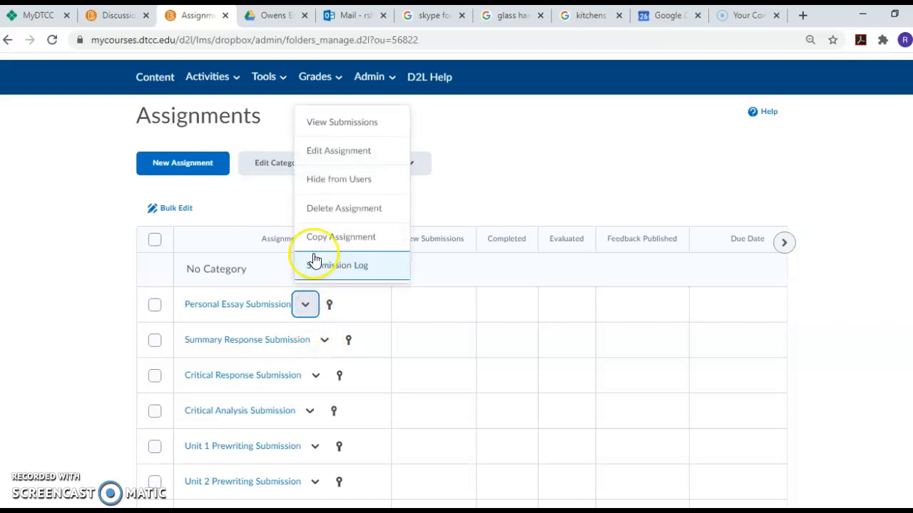
click(317, 152)
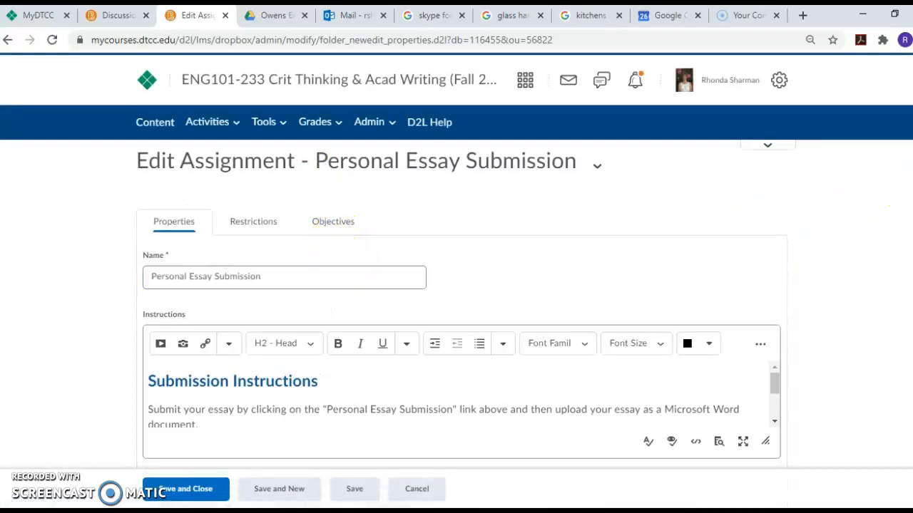
Review the assignment's maximum score and available grade items under Evaluation and Feedback, and leave without saving.
scroll(456, 285, down, 5)
scroll(456, 285, down, 6)
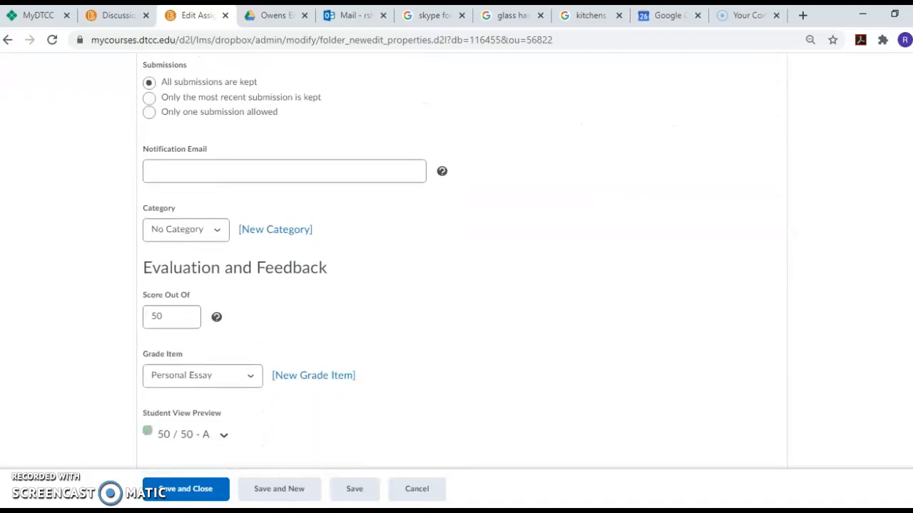
scroll(456, 285, down, 1)
click(170, 258)
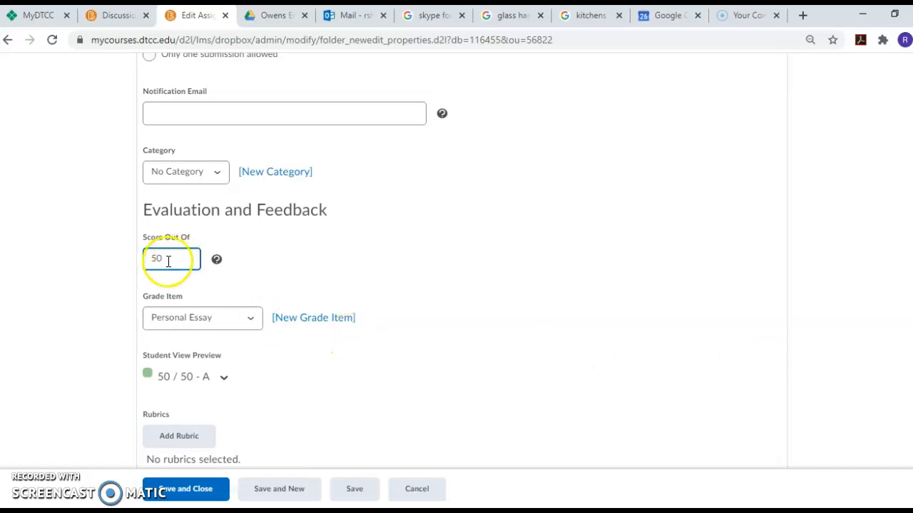
click(250, 321)
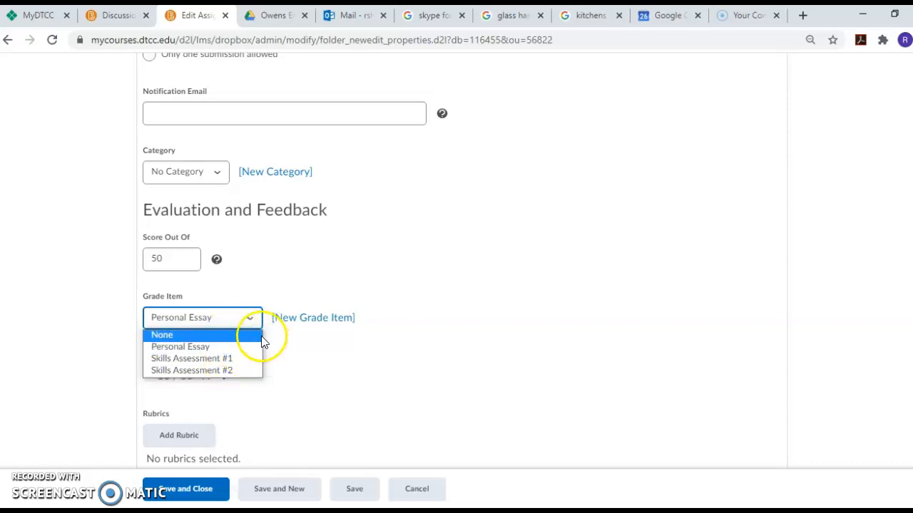
click(255, 322)
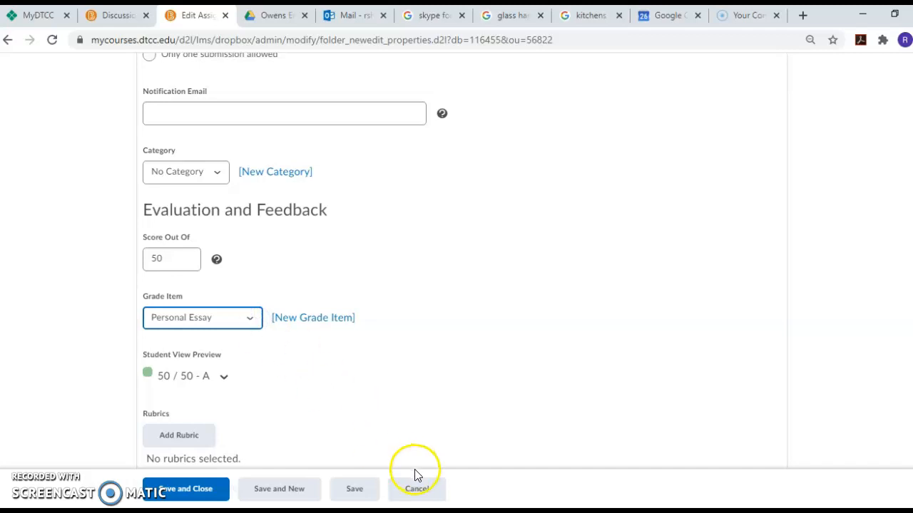
click(419, 491)
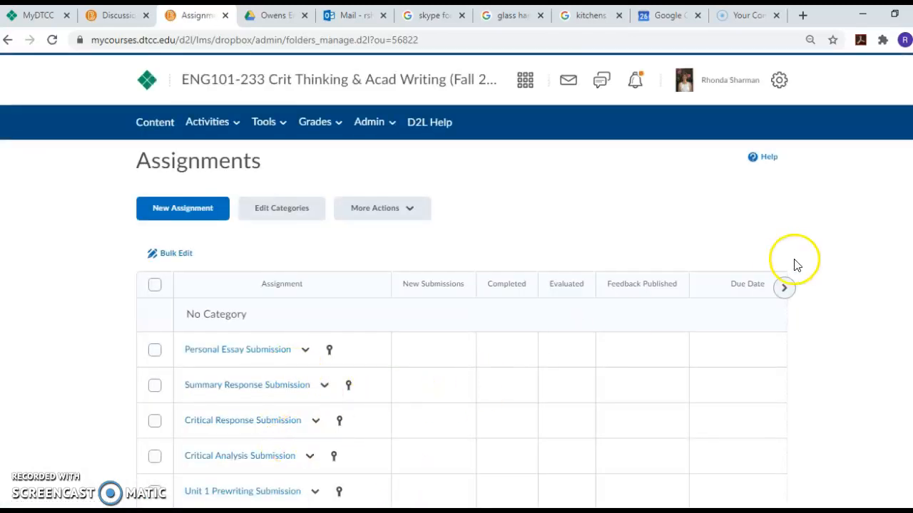
Open the Personal Essay Guidelines page within Unit 1 The Personal Essay in the course content.
scroll(456, 285, down, 2)
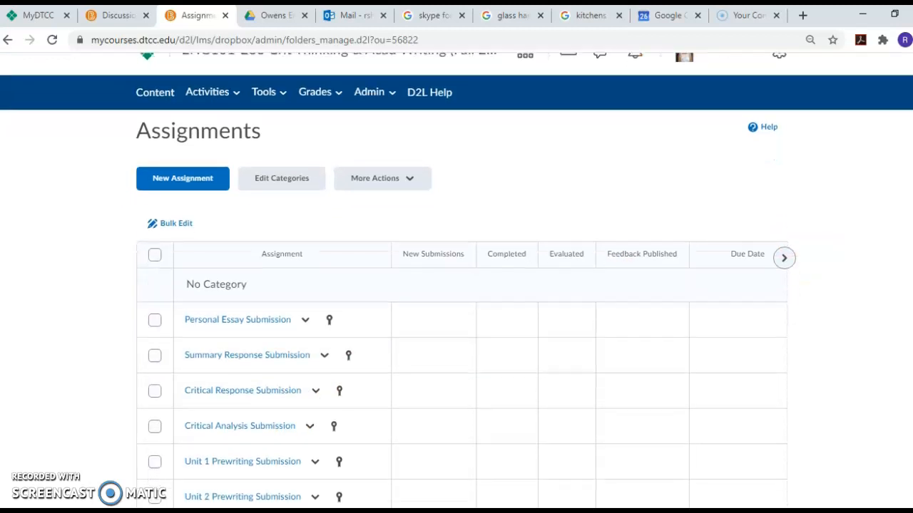
scroll(456, 286, up, 2)
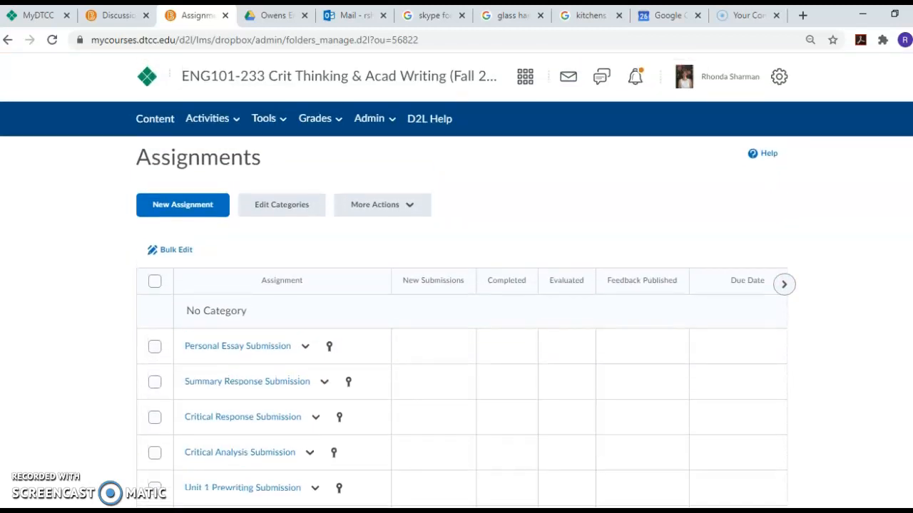
click(161, 120)
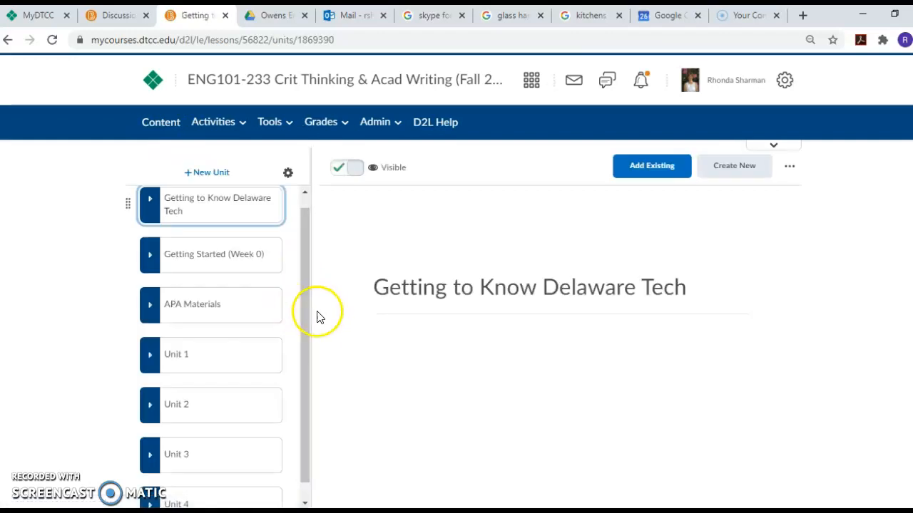
drag(305, 308, 306, 344)
click(239, 347)
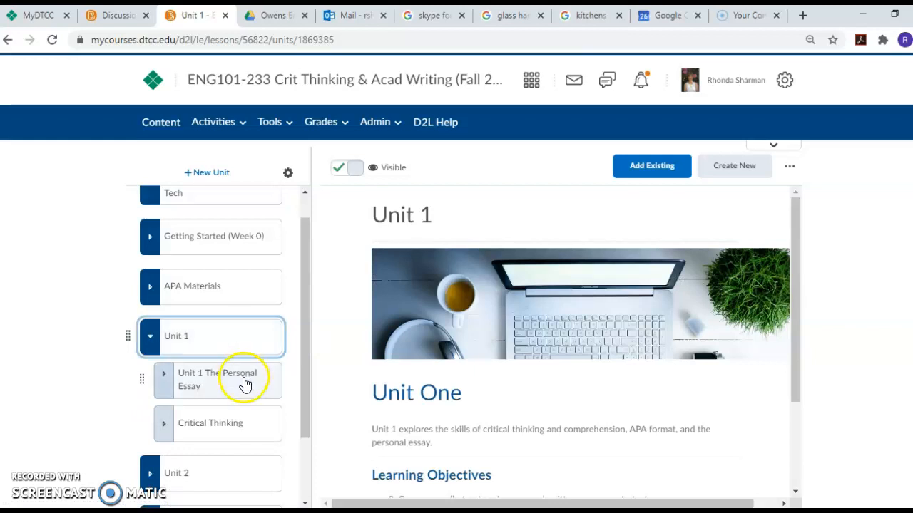
click(245, 384)
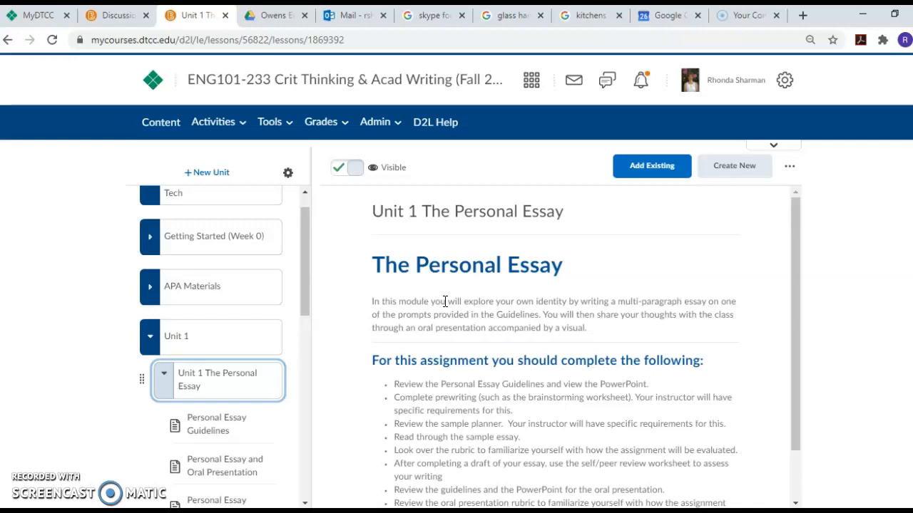
drag(306, 283, 296, 328)
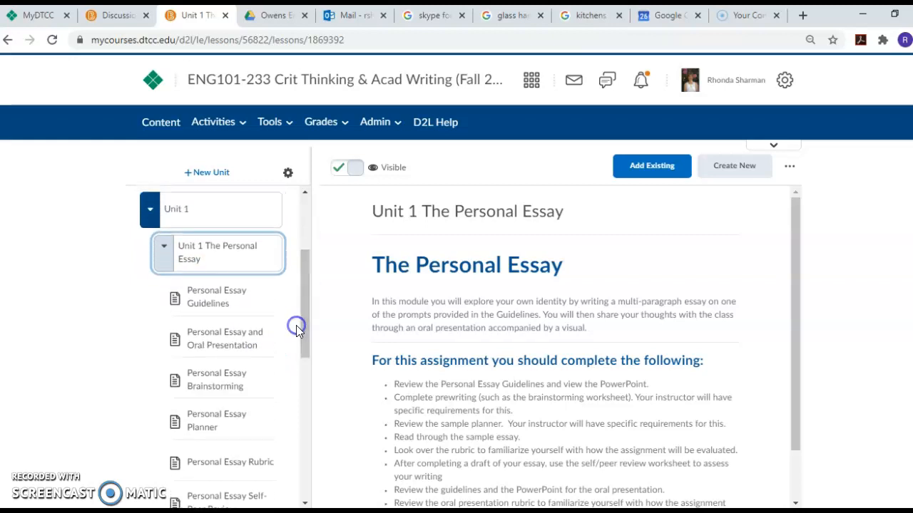
click(255, 313)
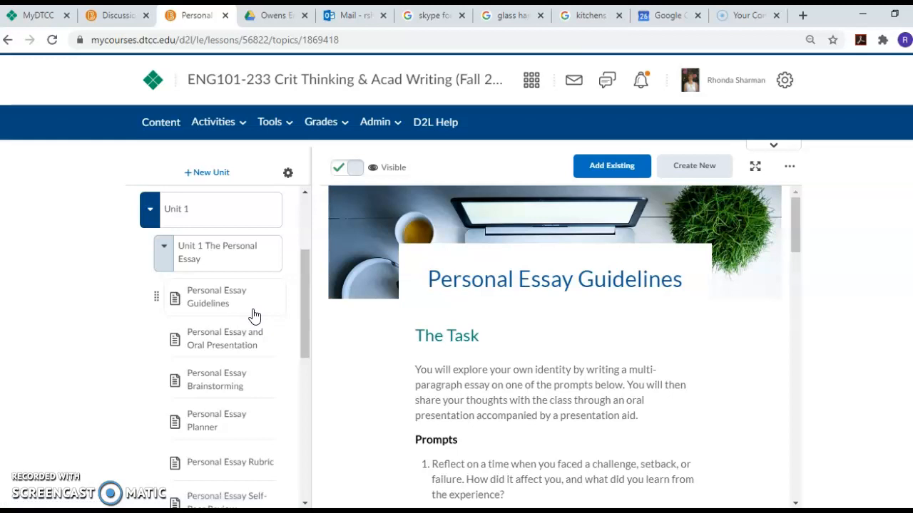
Create a new assignment in this module named "Unit 1 Prewriting Submission" with a score out of 25 points.
click(687, 172)
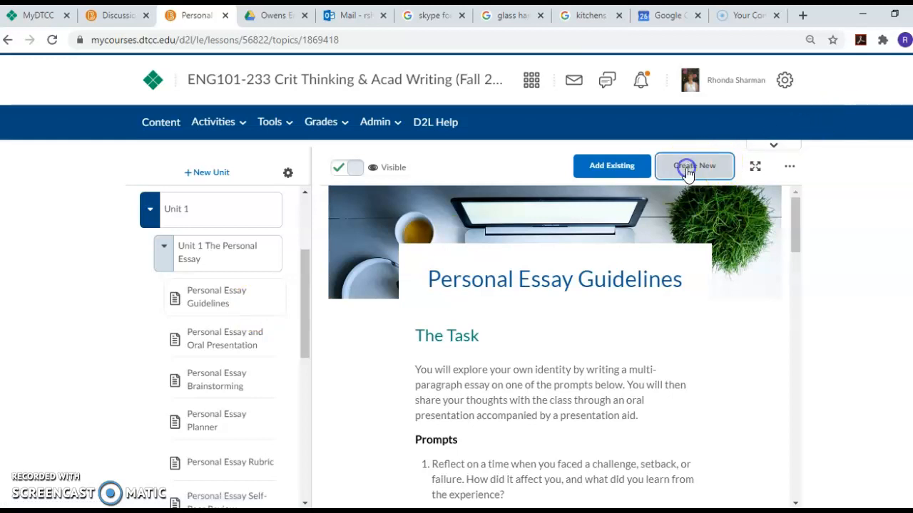
click(518, 241)
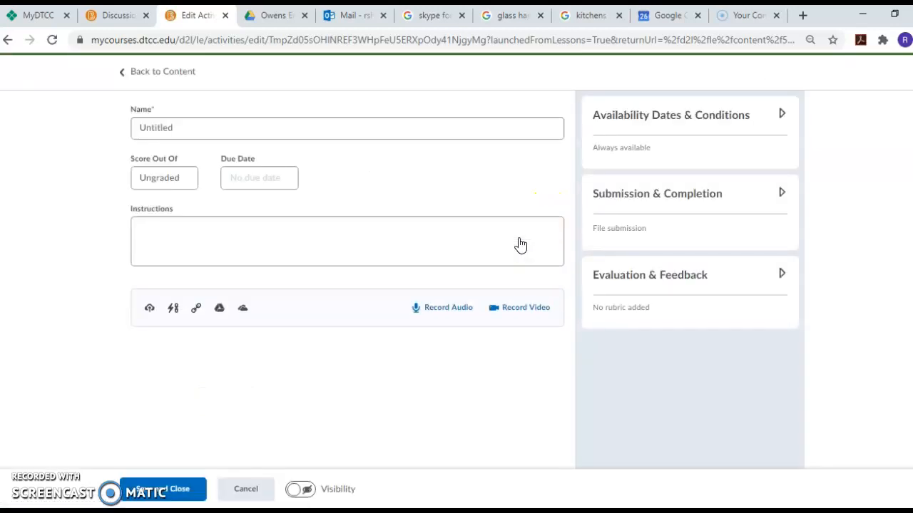
click(368, 126)
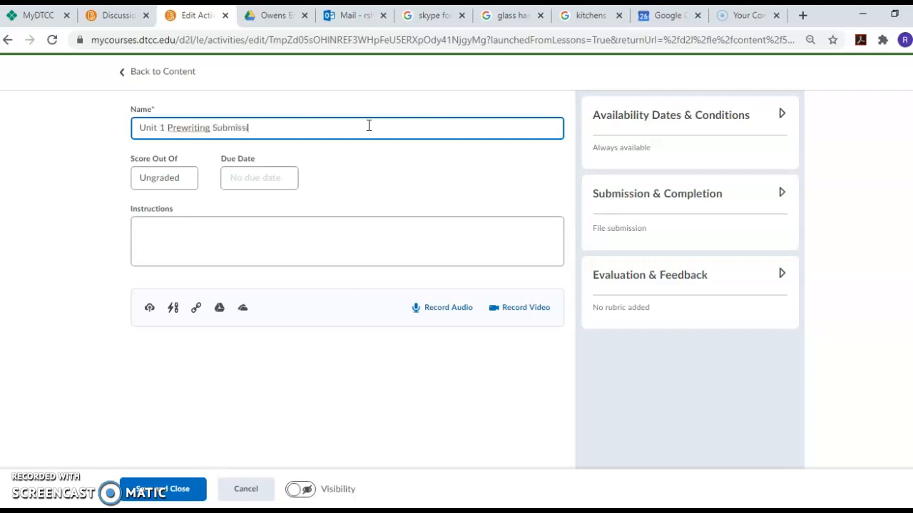
click(164, 182)
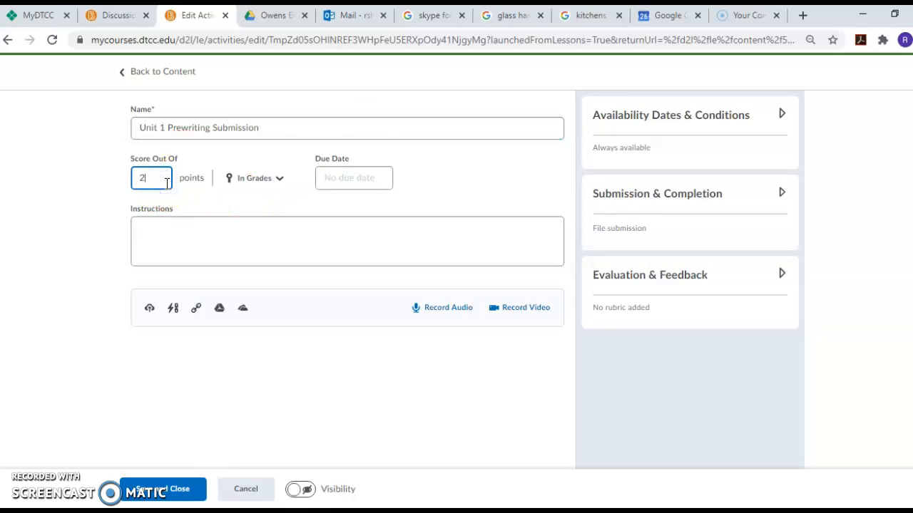
Check which existing grade items the Unit 1 Prewriting Submission assignment can be linked to, without changing its grade link.
click(282, 187)
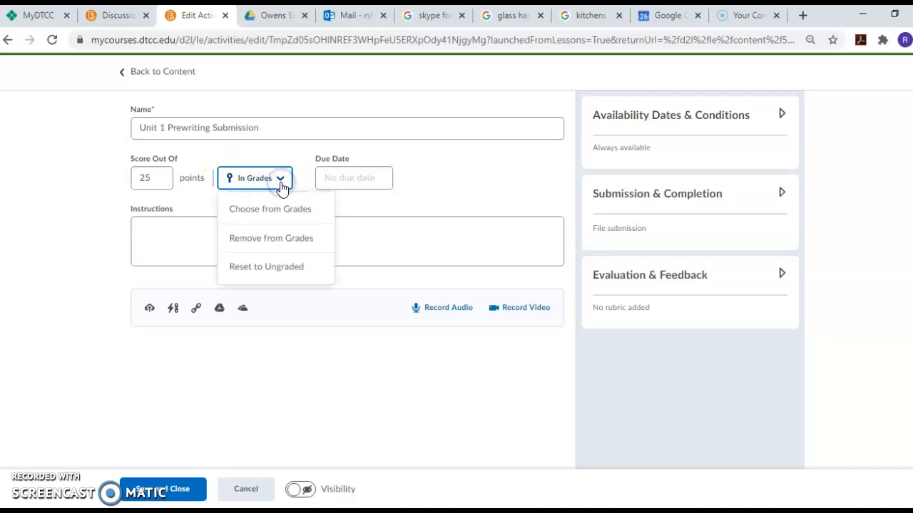
click(280, 207)
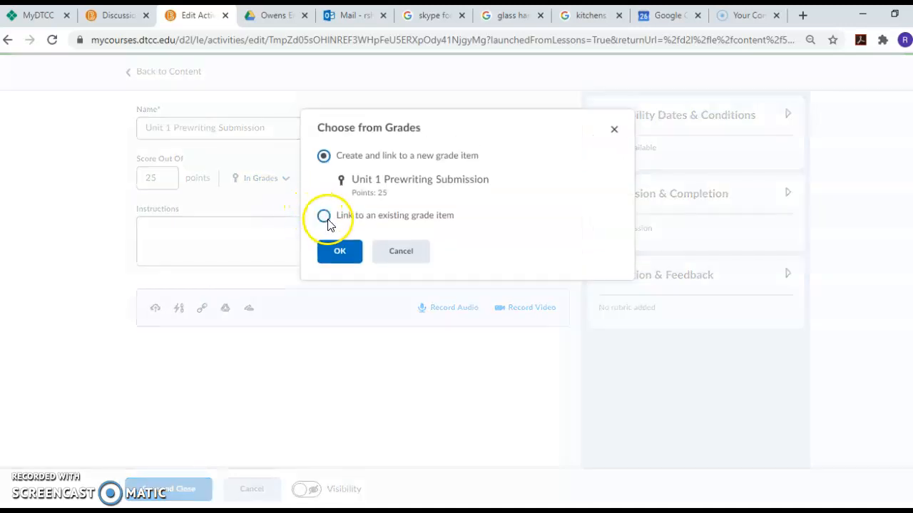
click(324, 218)
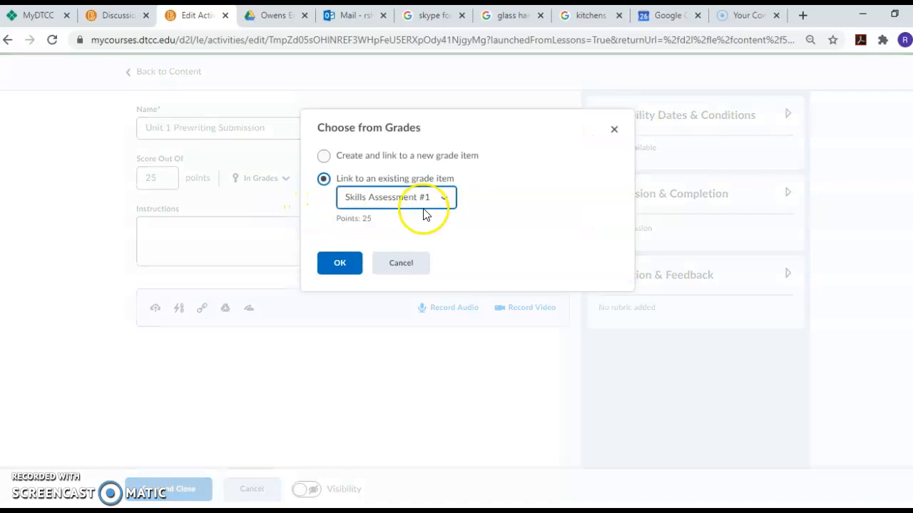
click(443, 199)
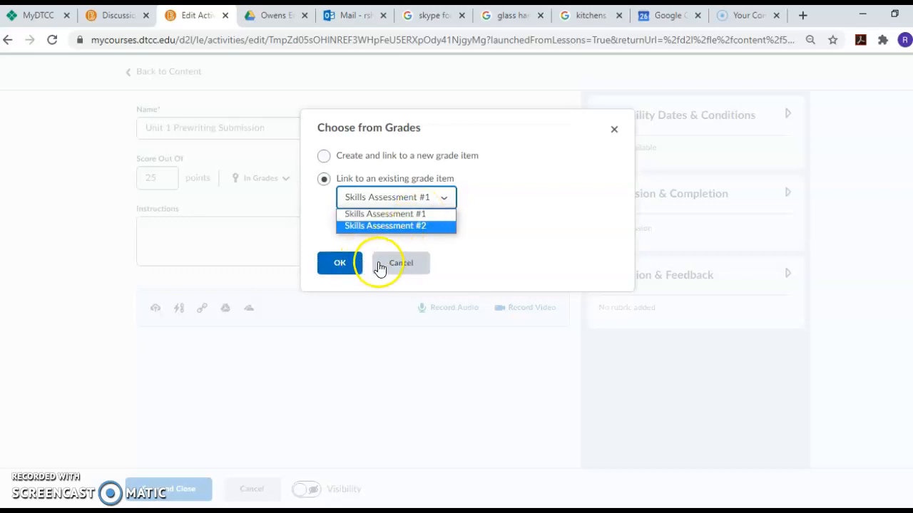
click(390, 266)
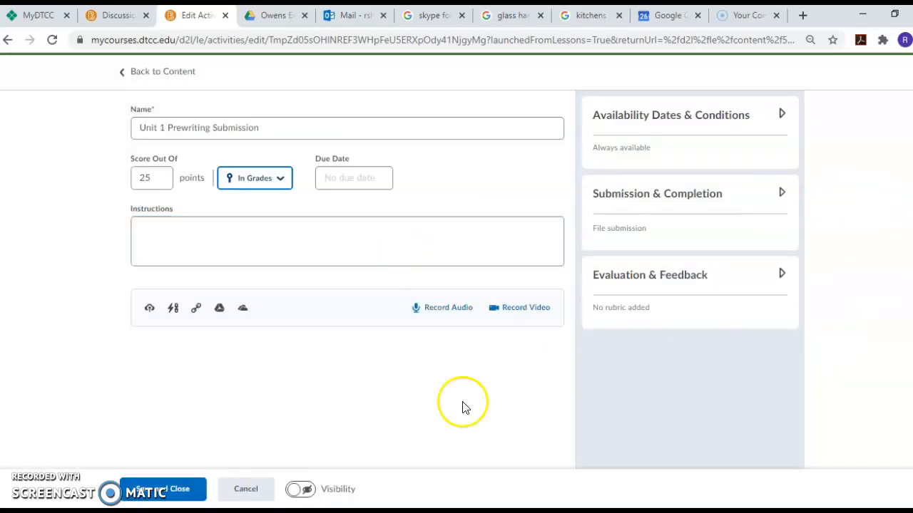
Switch on the assignment's visibility, and discard the unsaved changes to return to the course content.
click(294, 491)
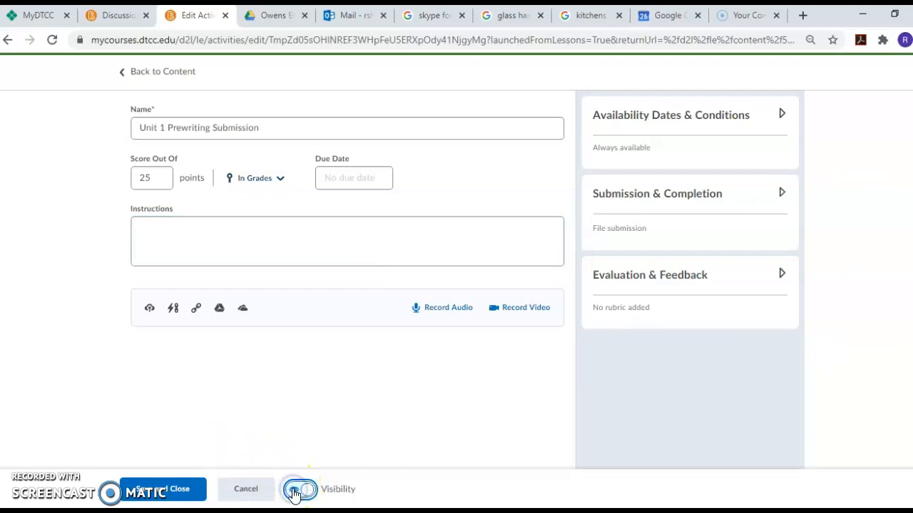
click(328, 490)
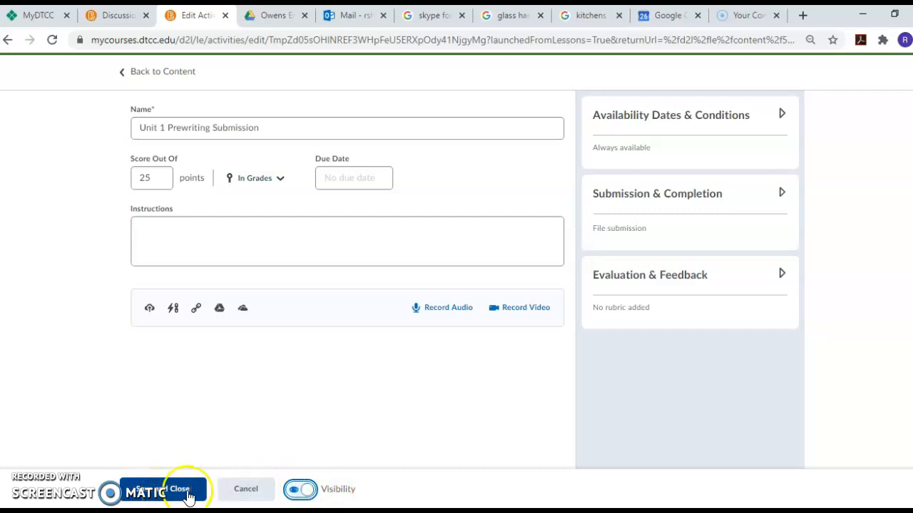
click(249, 492)
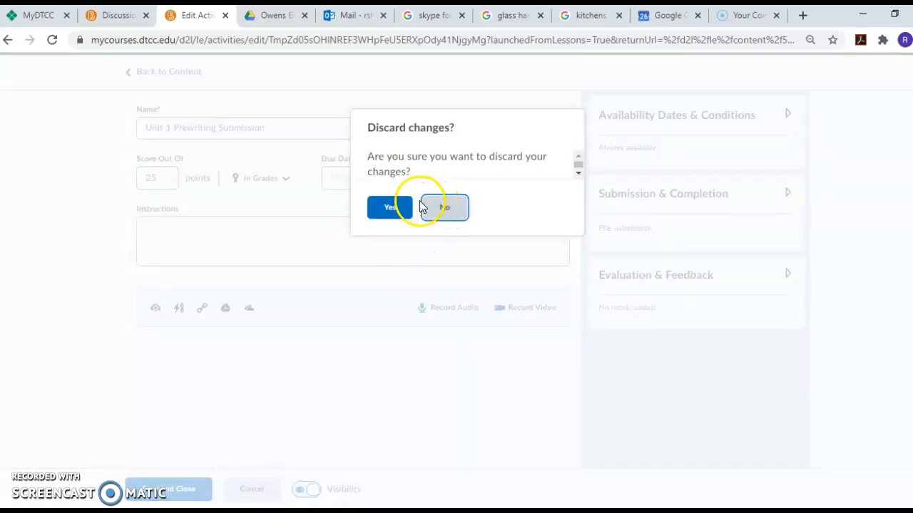
click(390, 209)
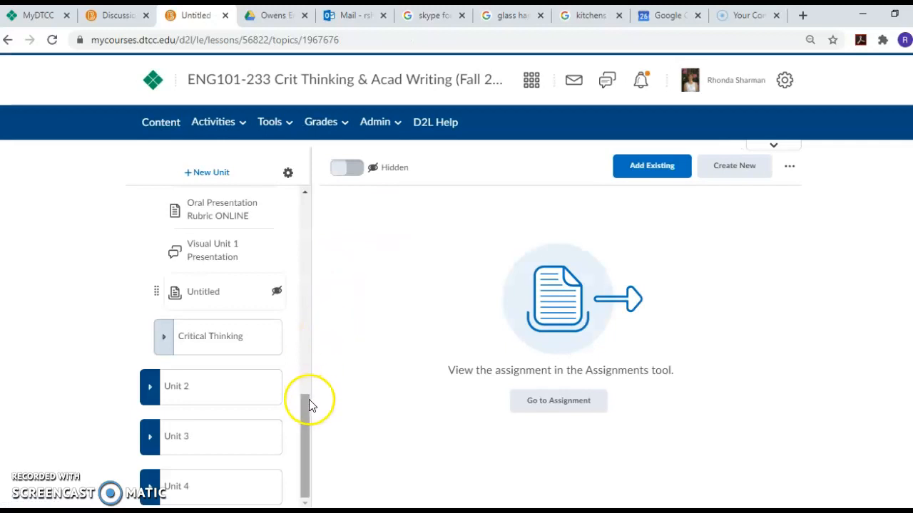
Look through the topics of Unit 1 The Personal Essay, from the guidelines down to the Untitled assignment.
drag(306, 402, 304, 272)
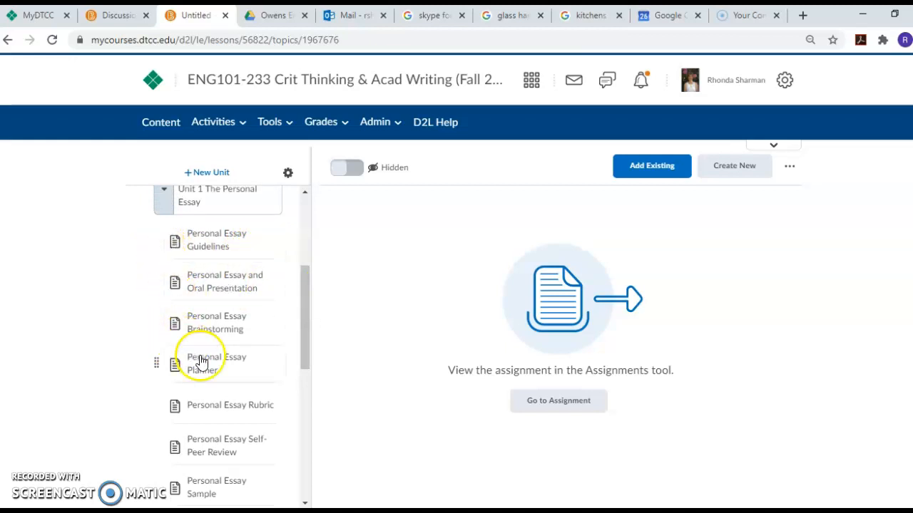
click(218, 386)
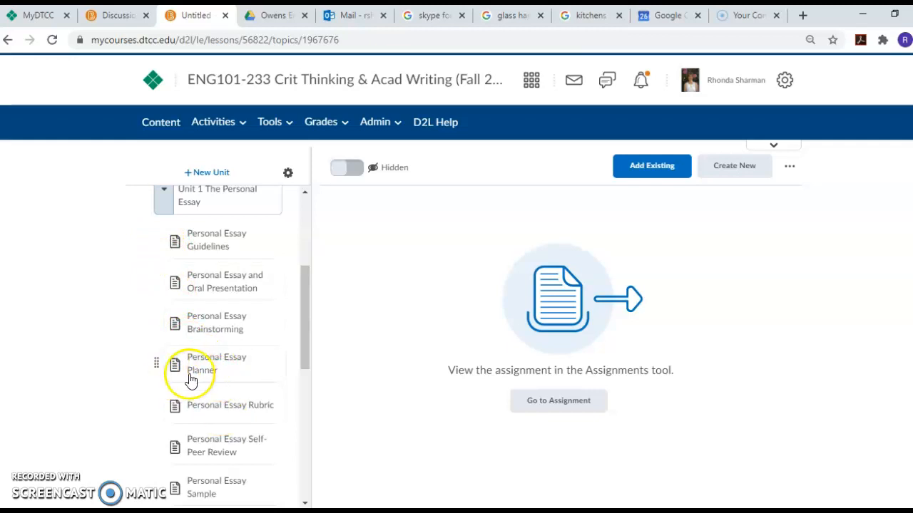
drag(305, 315, 304, 404)
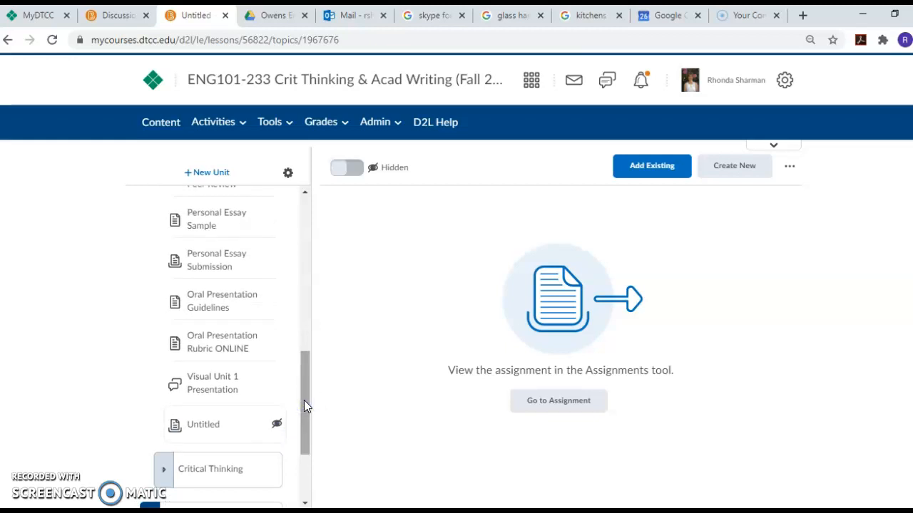
mouse_move(305, 381)
mouse_down()
mouse_move(298, 299)
mouse_move(316, 374)
mouse_up()
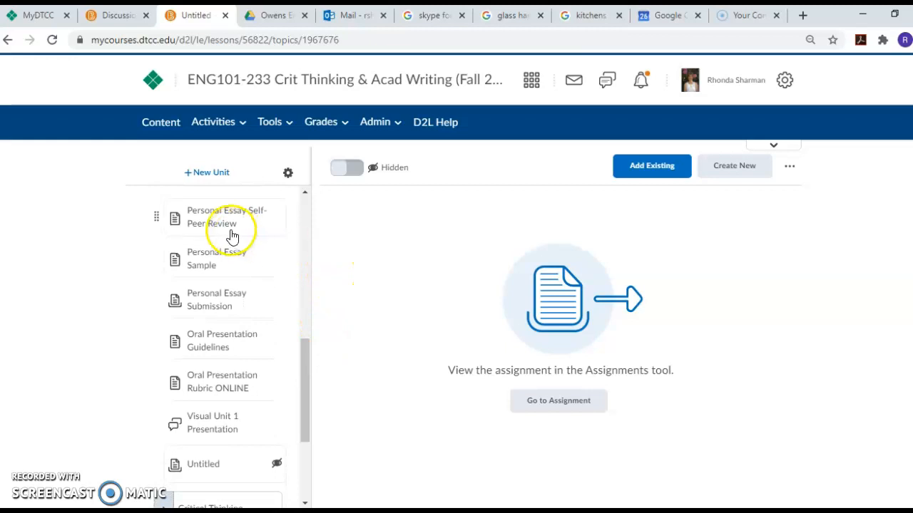
Return to the course content and examine the topics in Unit 2 Summary Response Essay, including the Unit 2 Prewriting Submission.
click(159, 128)
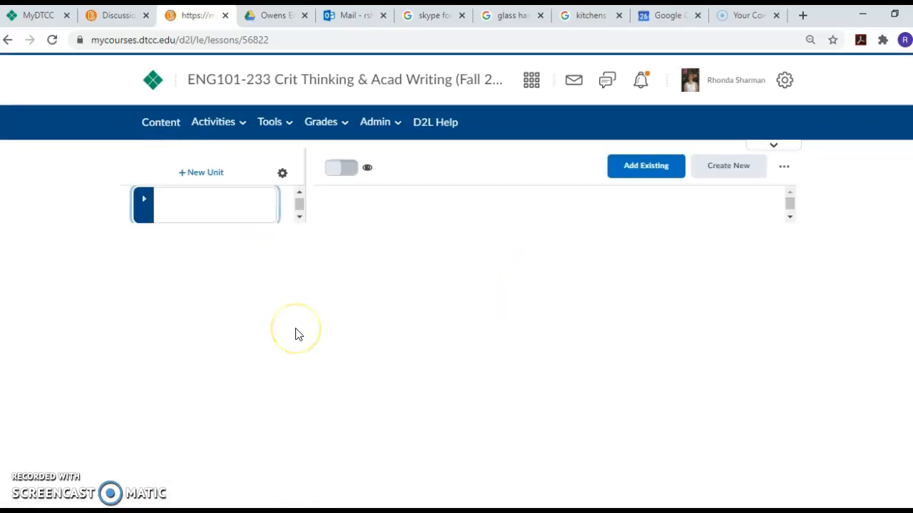
drag(305, 325, 310, 356)
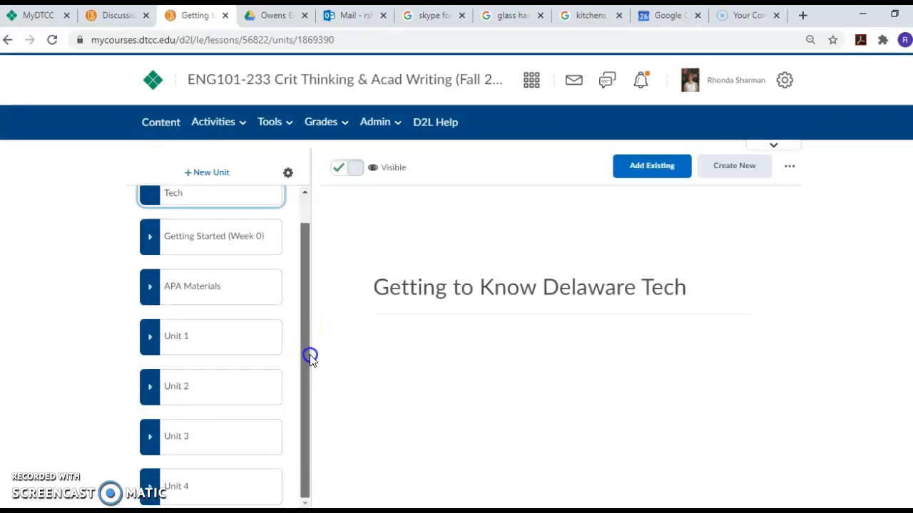
click(252, 388)
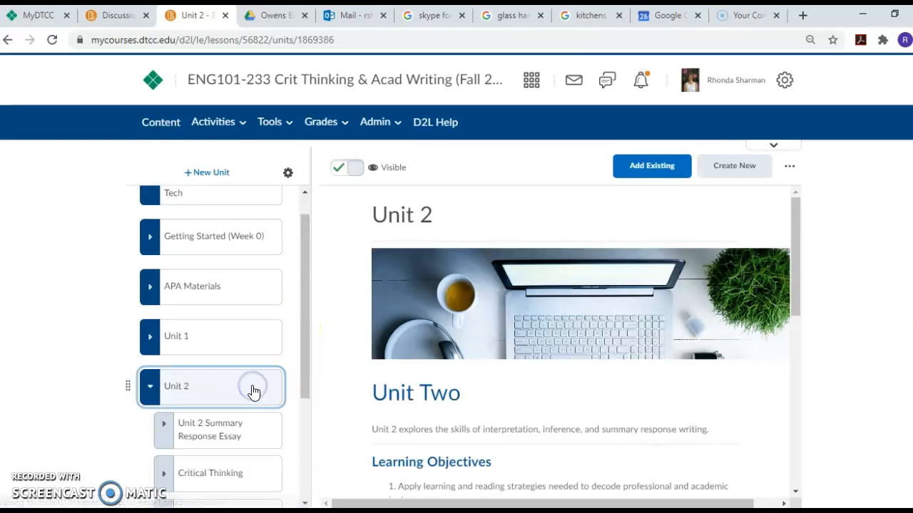
drag(306, 354, 306, 387)
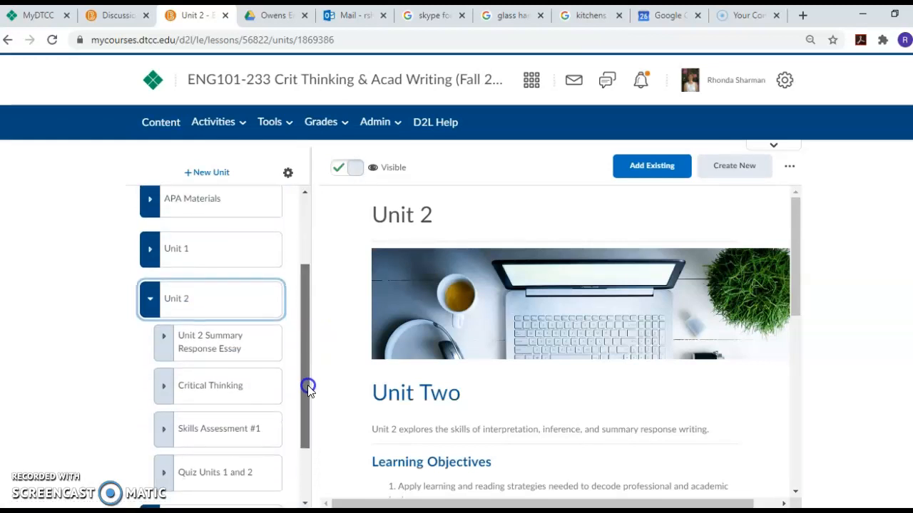
click(242, 345)
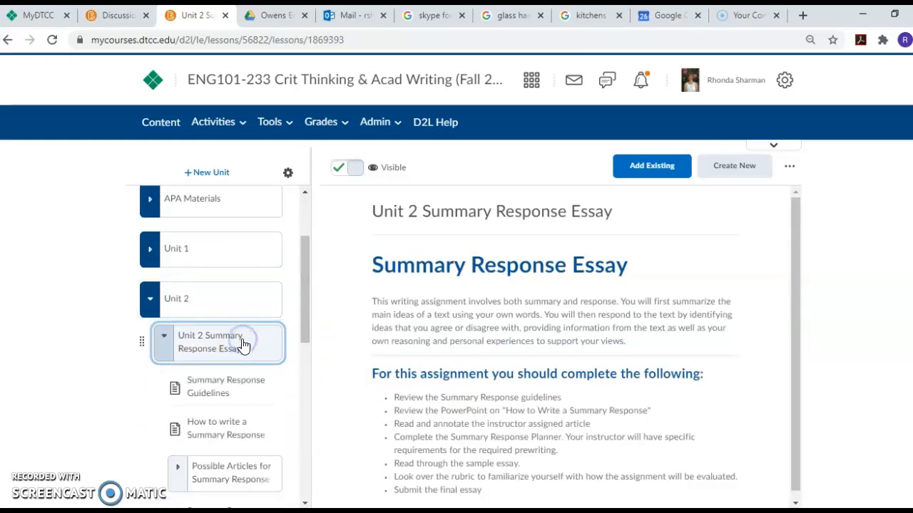
drag(301, 311, 311, 379)
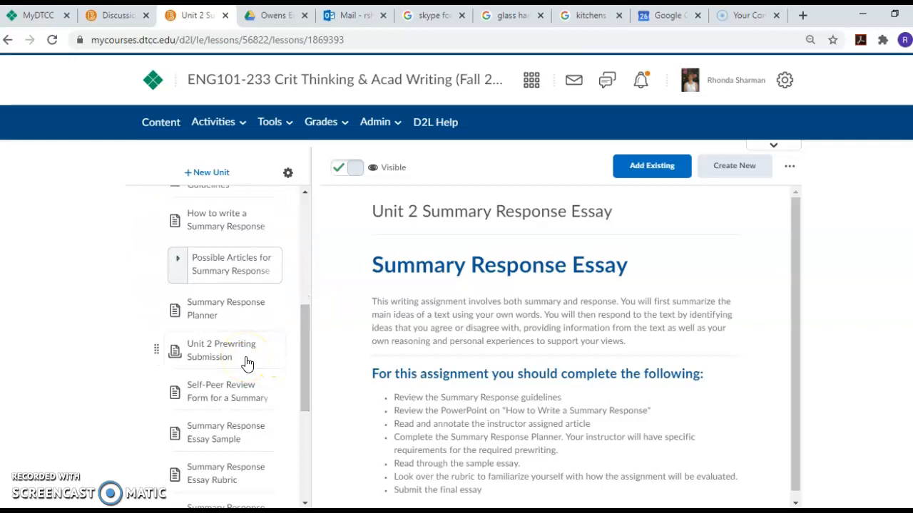
Open the hidden Untitled assignment at the end of Unit 1 The Personal Essay.
drag(306, 381, 308, 303)
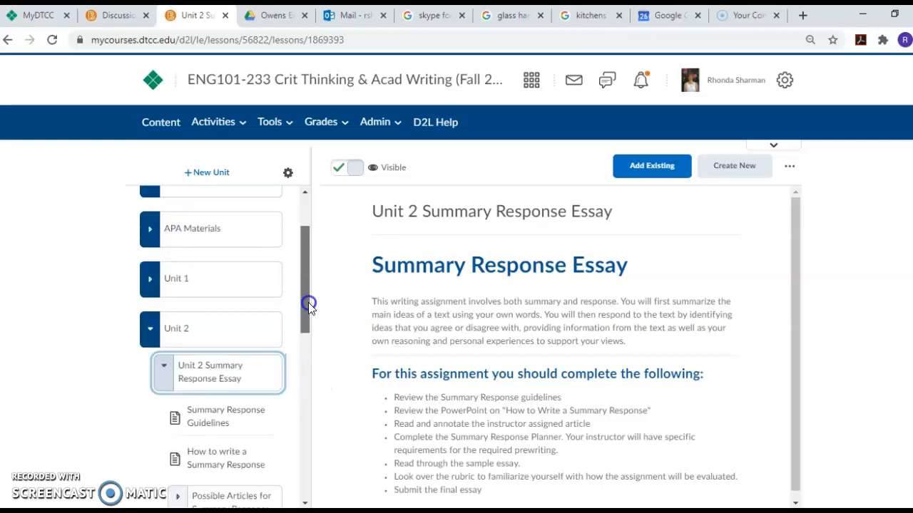
click(253, 285)
click(251, 318)
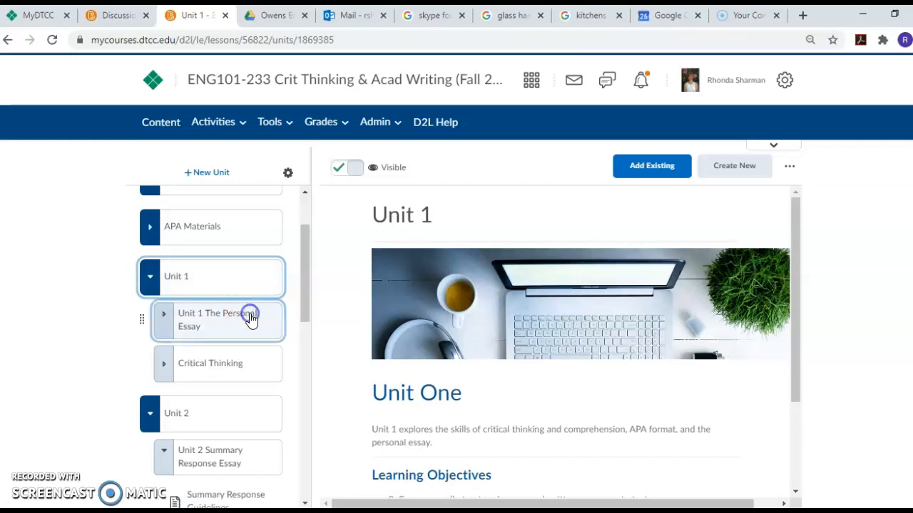
drag(305, 261, 321, 355)
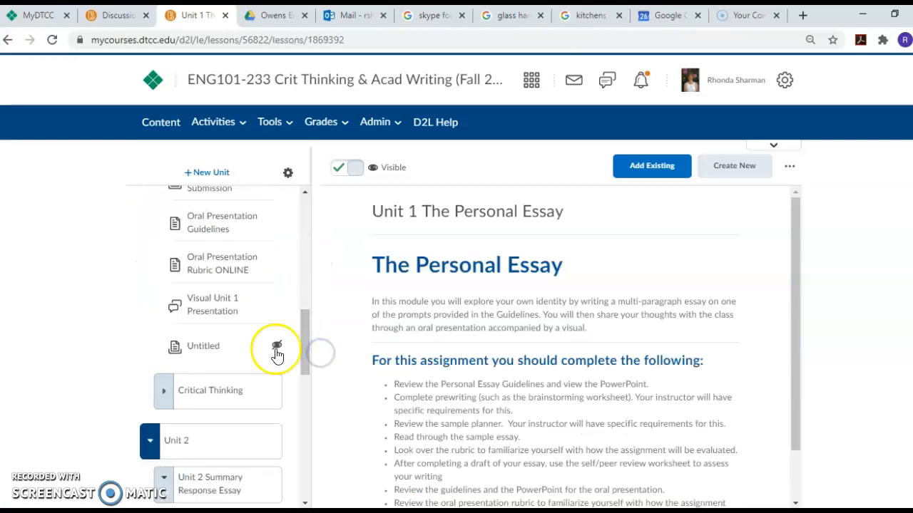
click(254, 348)
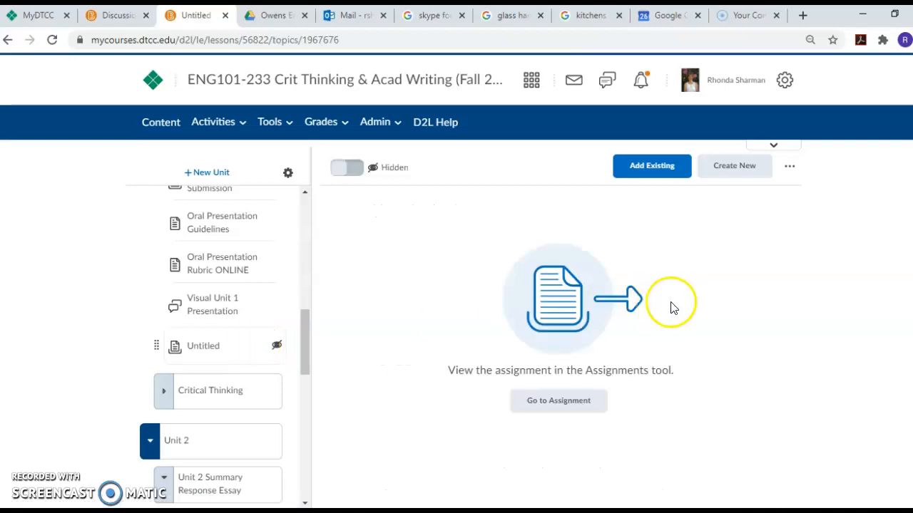
click(789, 171)
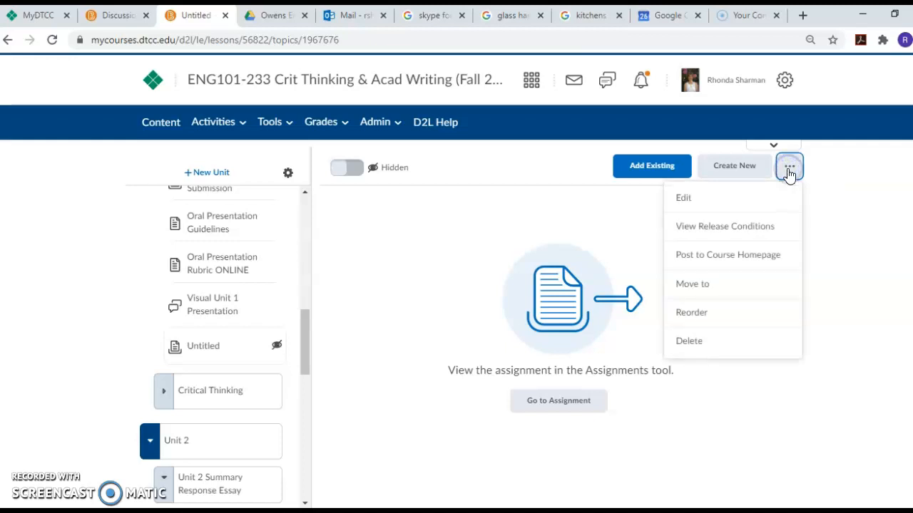
click(735, 198)
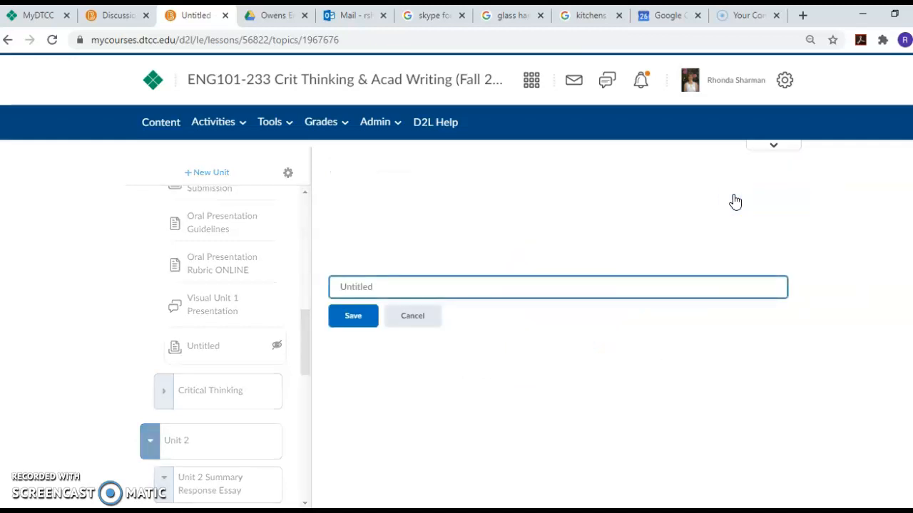
click(415, 328)
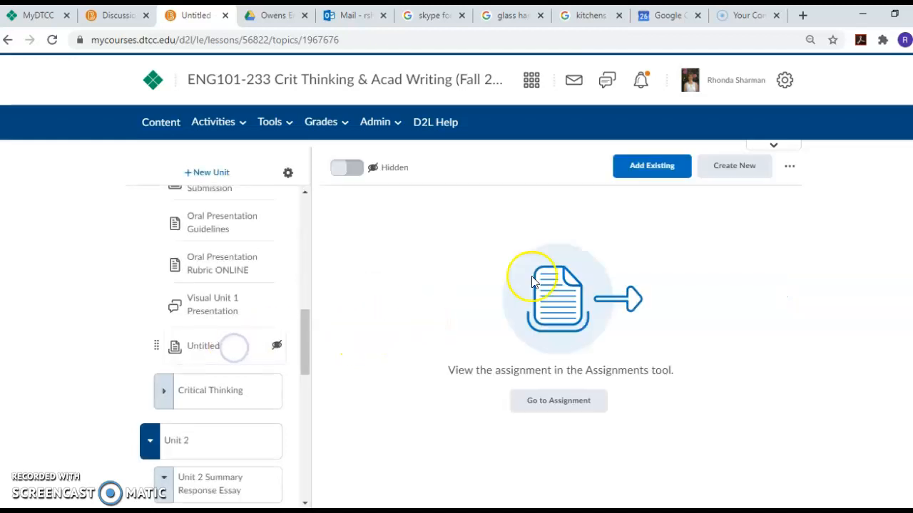
Delete the Untitled topic from the content only, keeping its associated activity in the course.
click(787, 174)
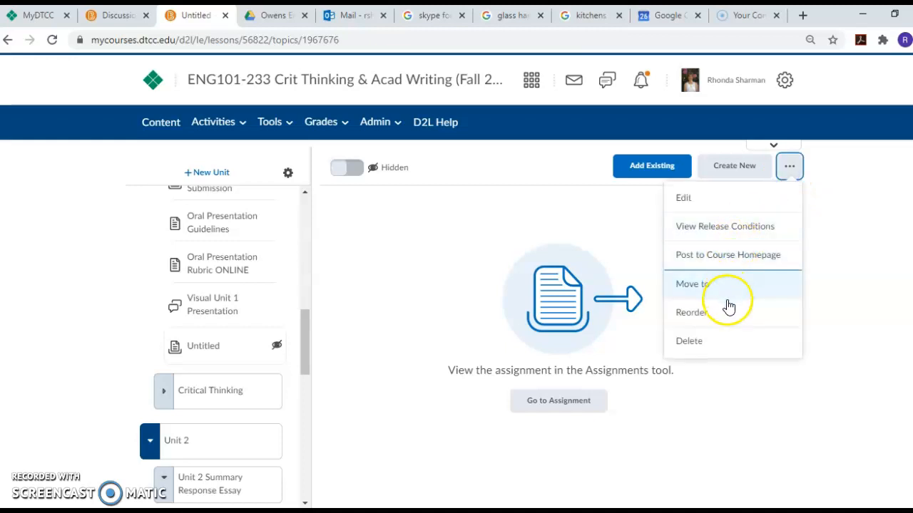
click(728, 341)
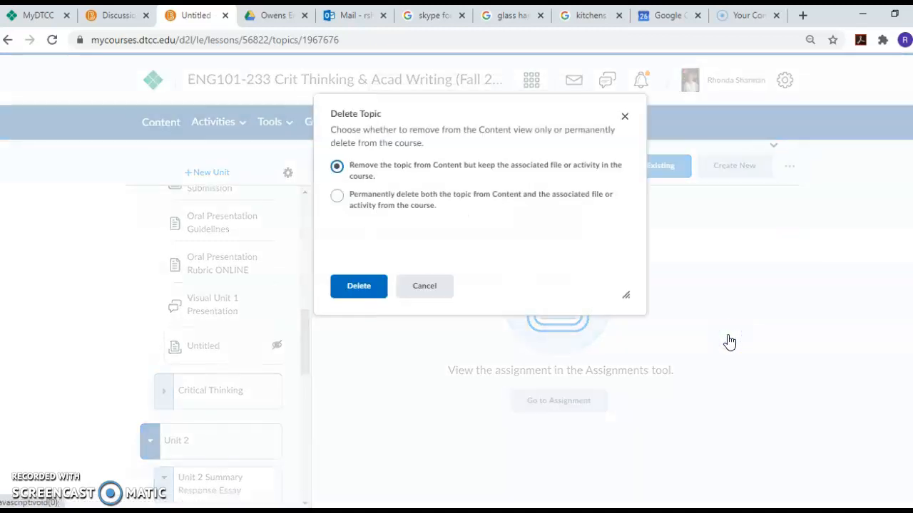
click(358, 286)
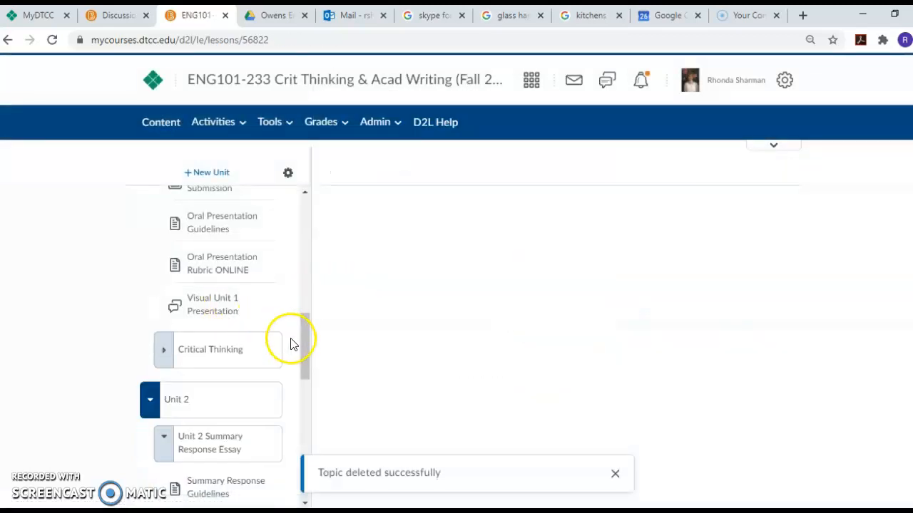
Create a new assignment in Unit 1 The Personal Essay named "Unit 1 Prewriting Submission" with a score out of 25 points.
drag(303, 344, 302, 267)
click(250, 271)
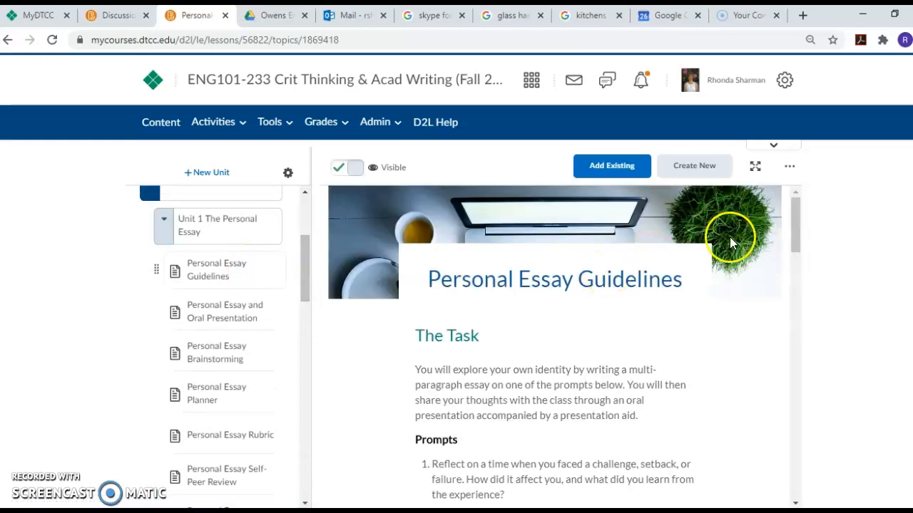
click(693, 175)
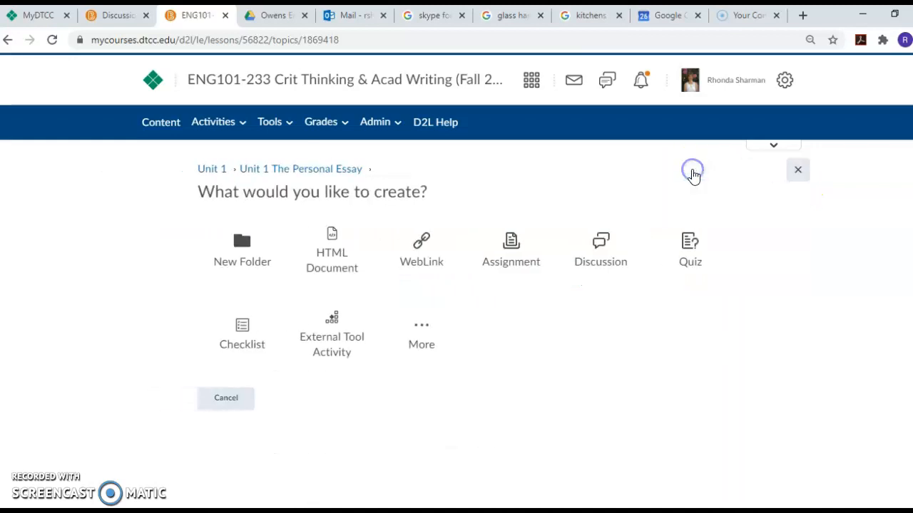
click(518, 255)
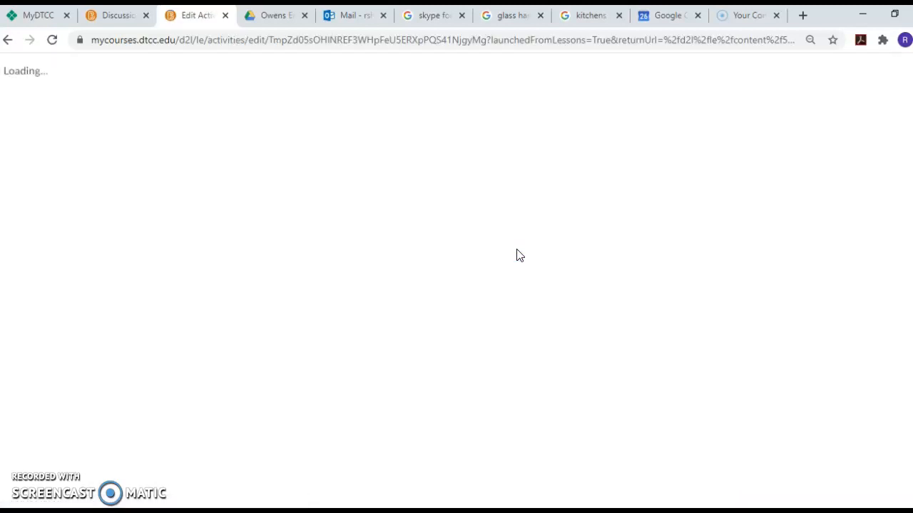
click(397, 136)
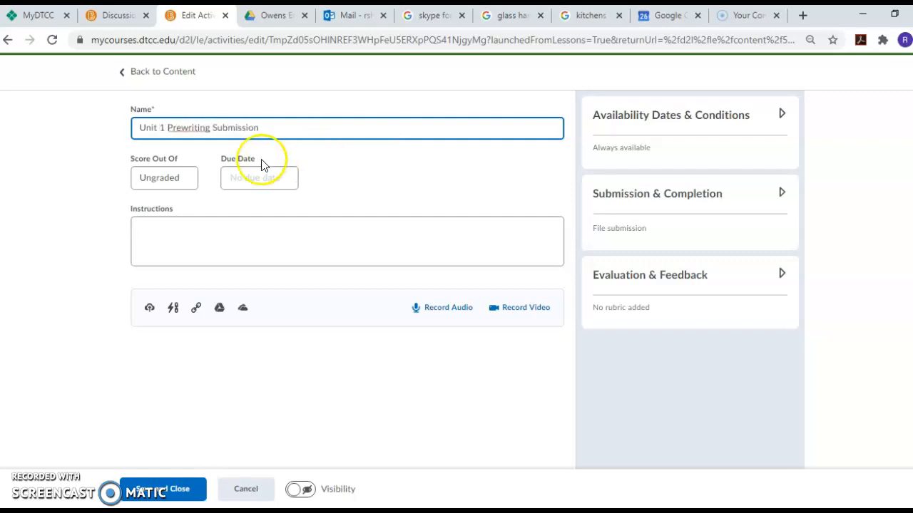
click(166, 178)
text(25)
Review the existing grade items available for linking to the Unit 1 Prewriting Submission assignment, then cancel the grade item selection.
click(279, 182)
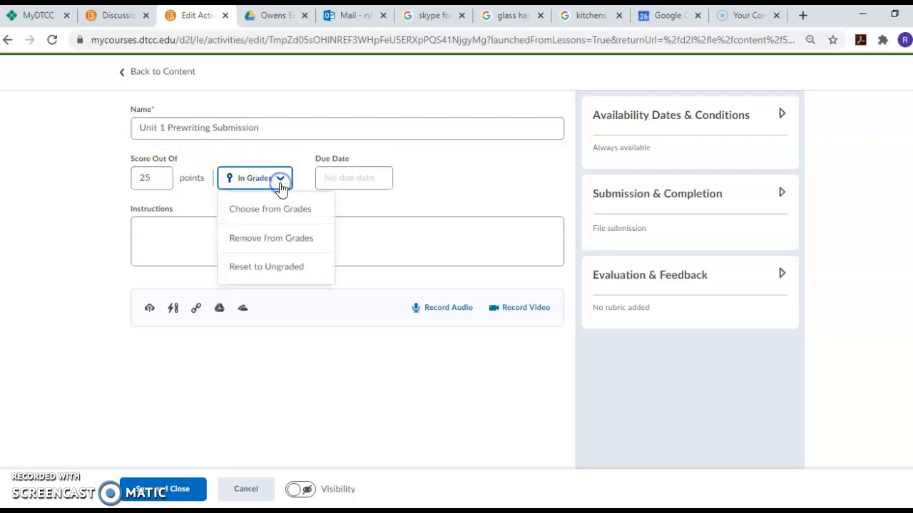
click(279, 208)
click(323, 214)
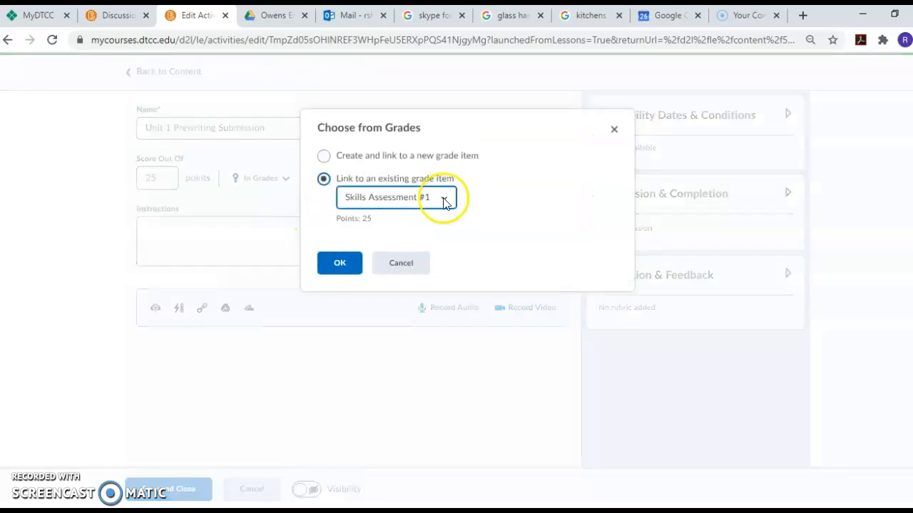
click(448, 200)
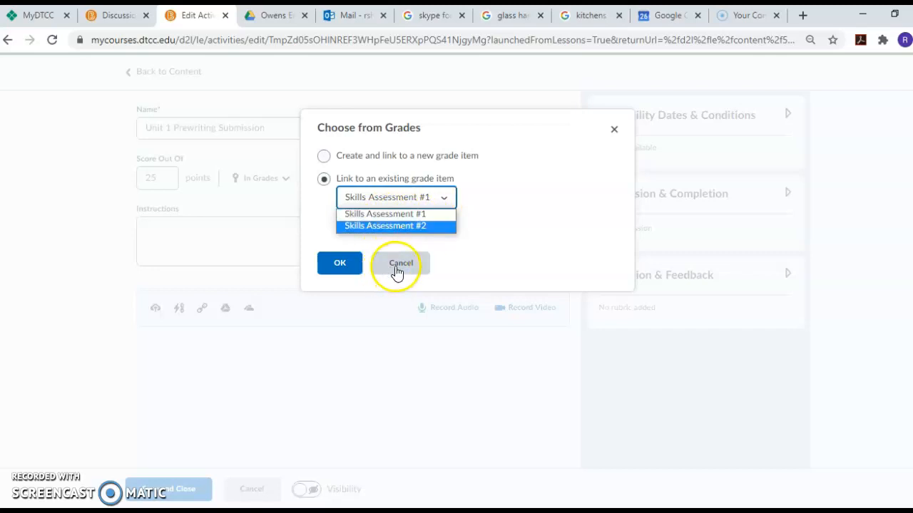
click(396, 270)
click(397, 268)
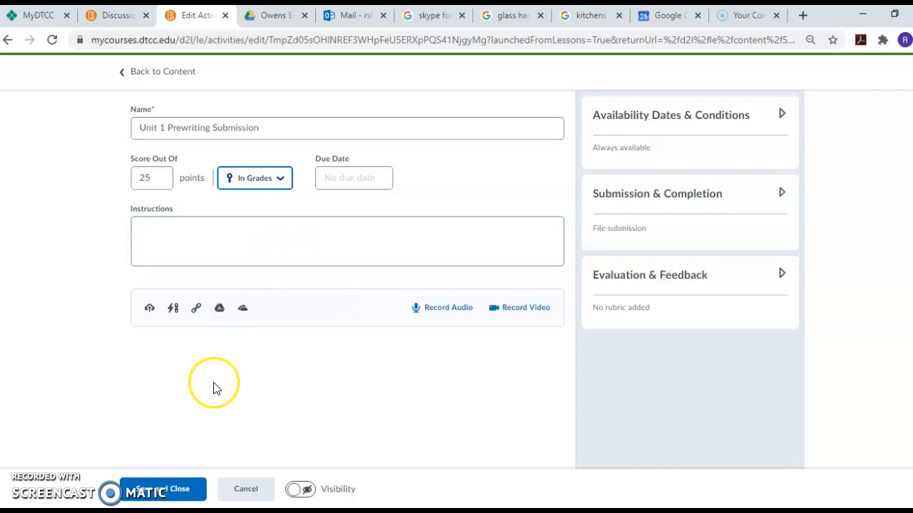
click(336, 305)
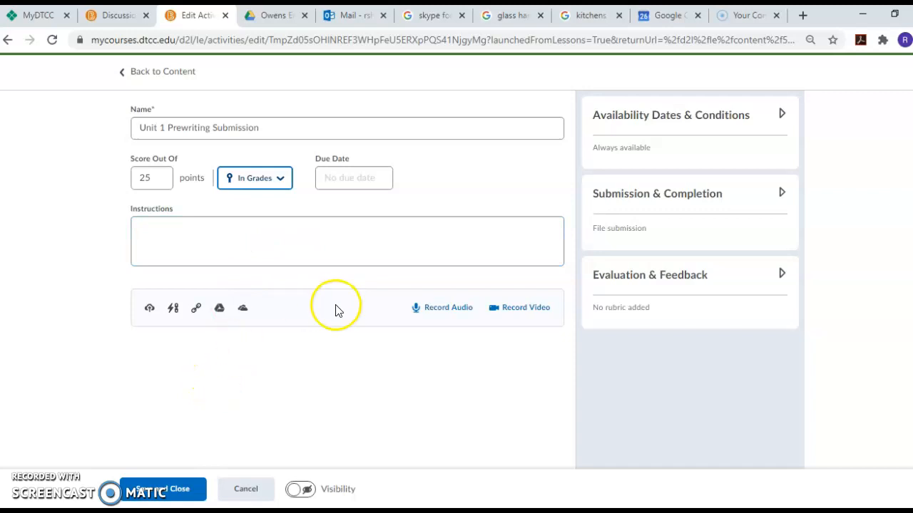
Turn on visibility for the Unit 1 Prewriting Submission assignment, then cancel editing and discard the changes.
click(291, 490)
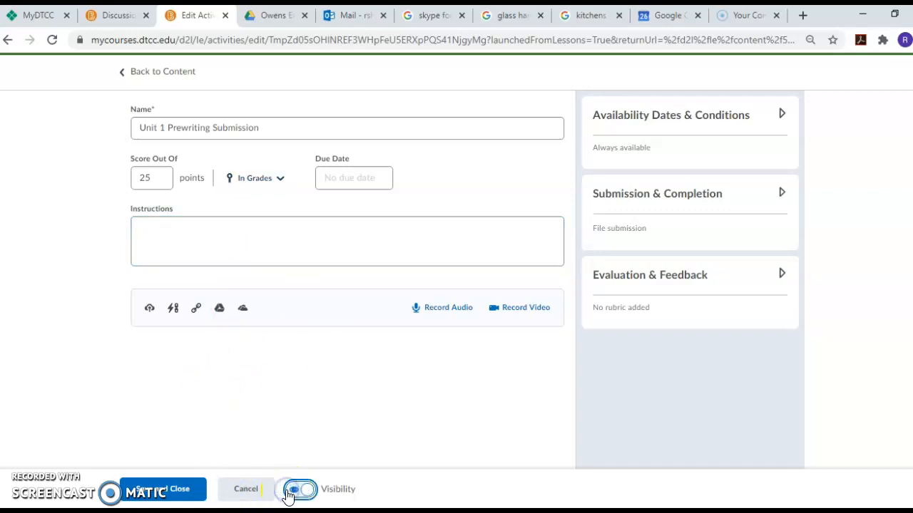
click(288, 439)
click(245, 490)
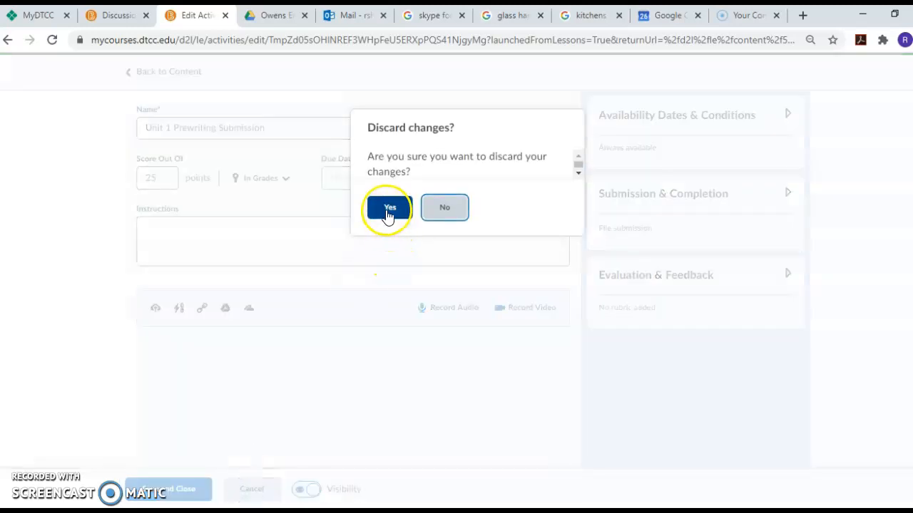
click(390, 207)
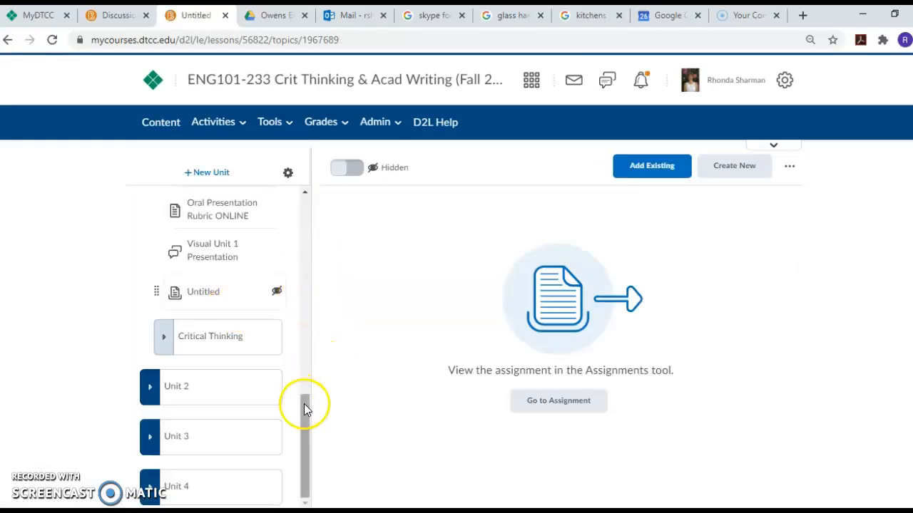
Open Unit 3 Critical Response Essay in the course content and examine its topics, including the Unit 3 Prewriting Submission.
click(255, 446)
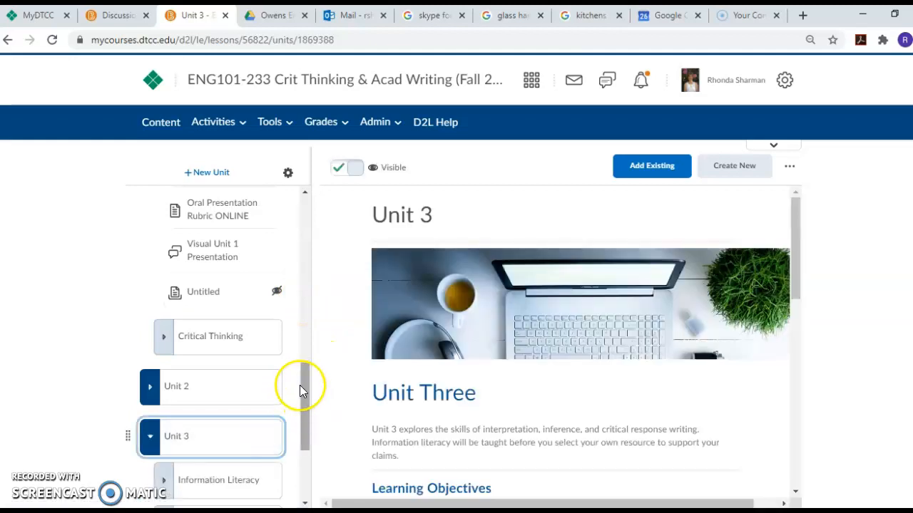
drag(303, 375, 308, 432)
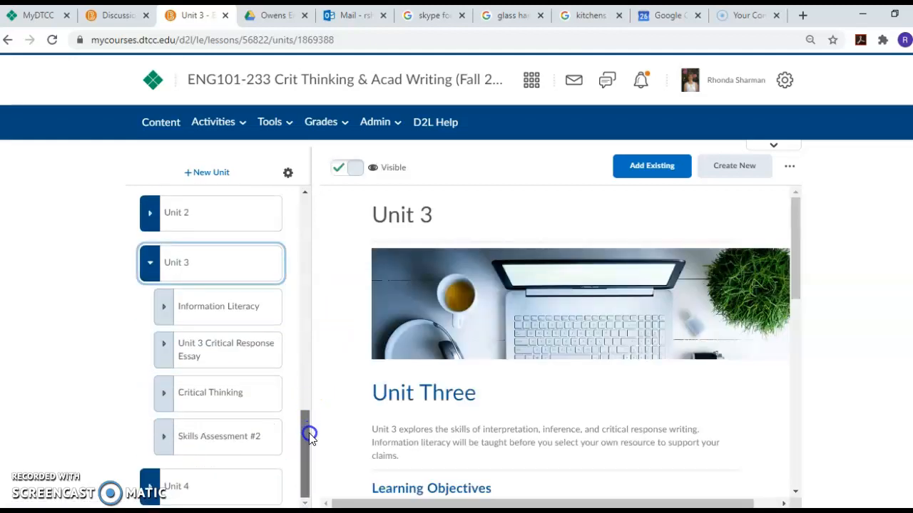
click(254, 353)
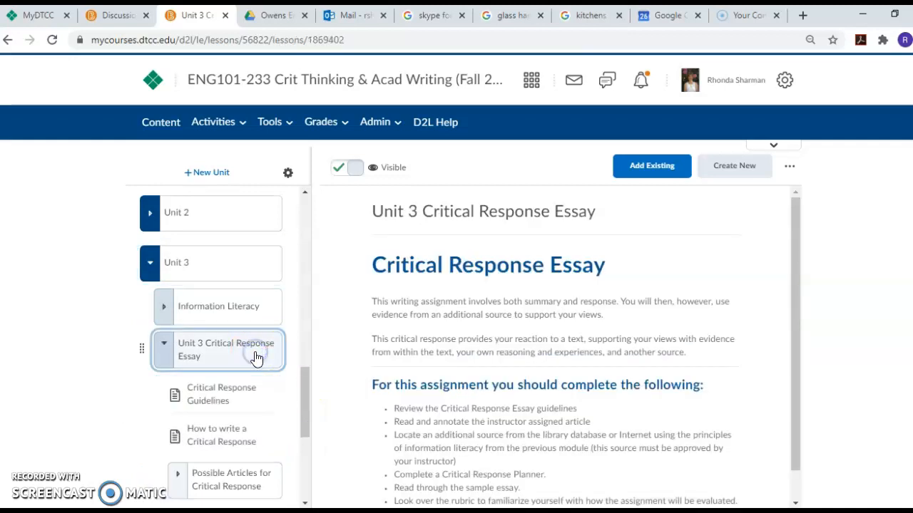
drag(302, 371, 309, 417)
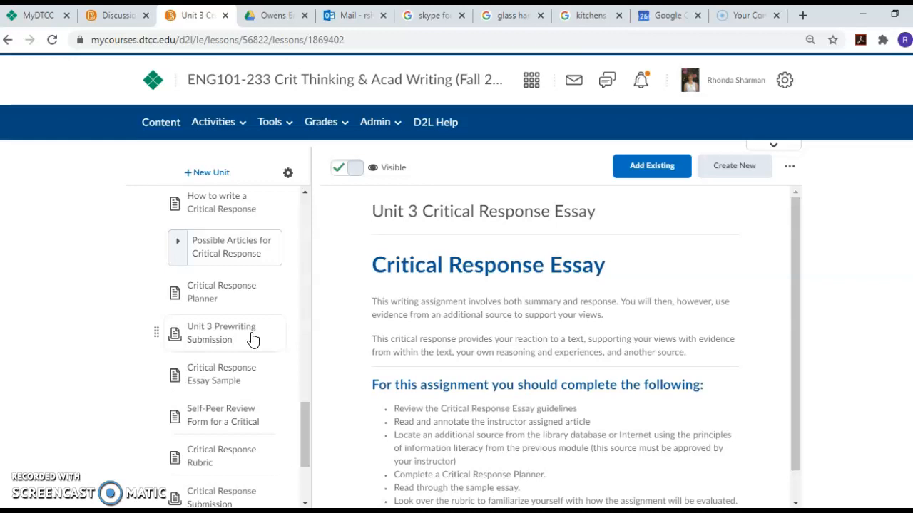
drag(300, 413, 301, 401)
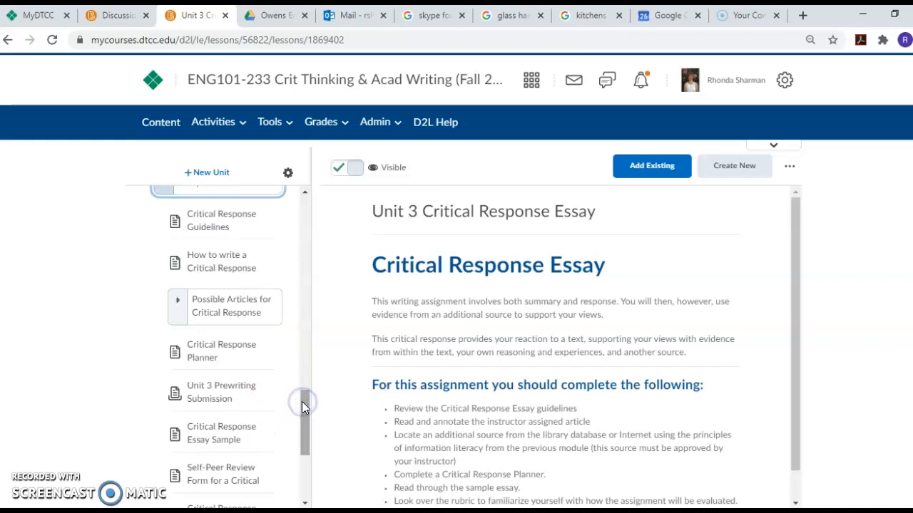